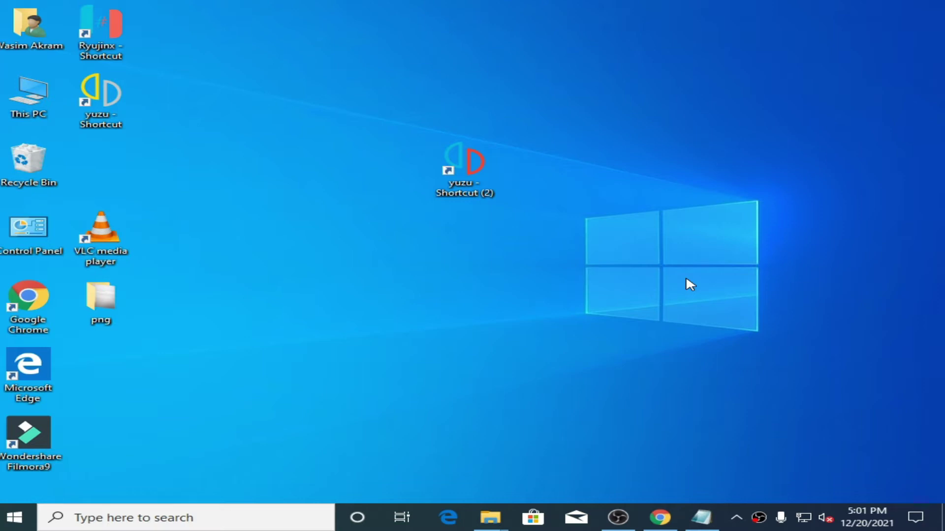
Launch yuzu from its desktop shortcut and nudge the window into place
double_click(468, 173)
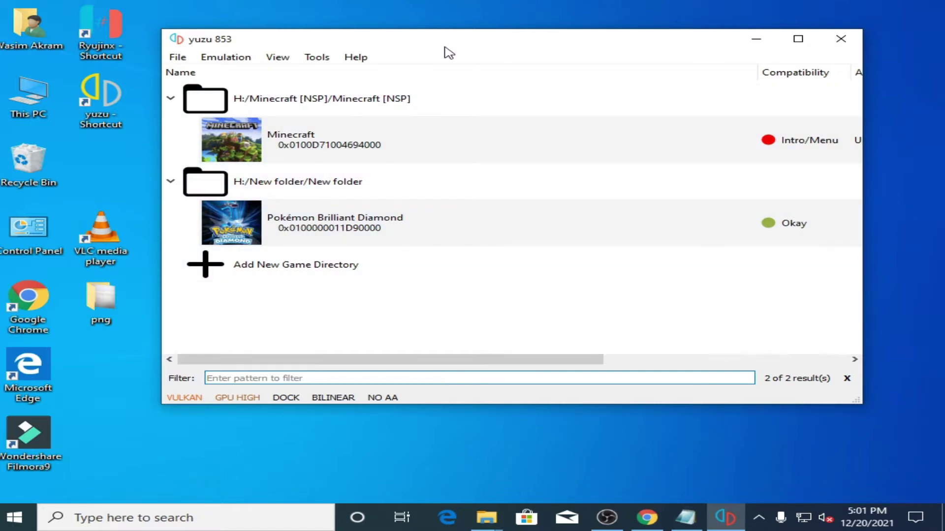
drag(444, 47, 428, 54)
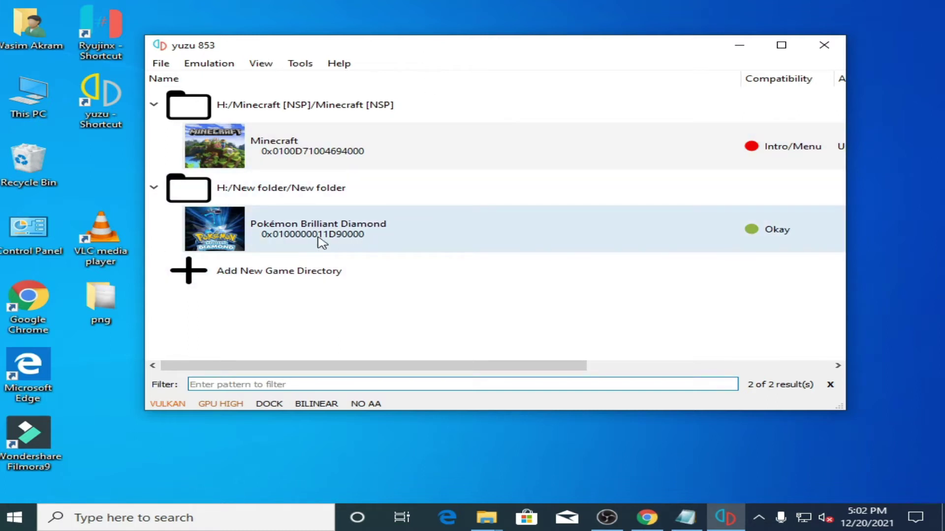
click(161, 63)
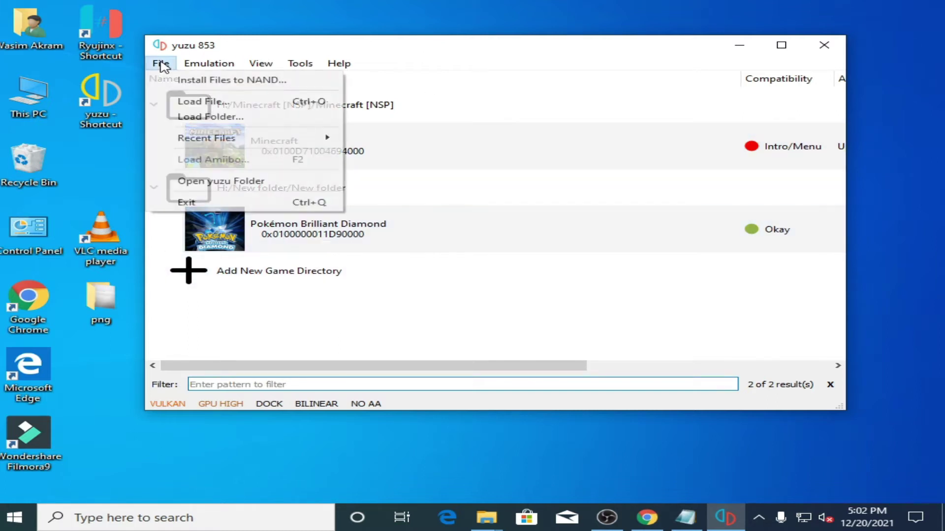
click(224, 186)
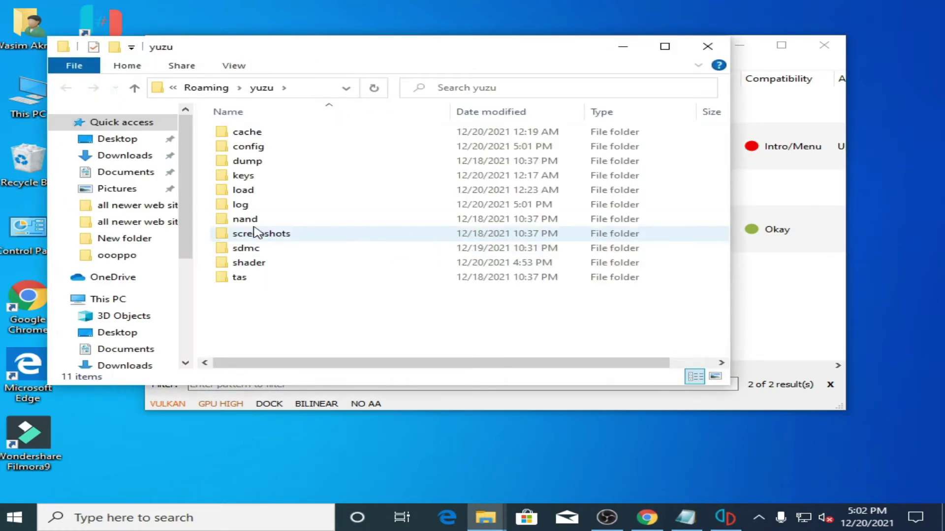
double_click(262, 219)
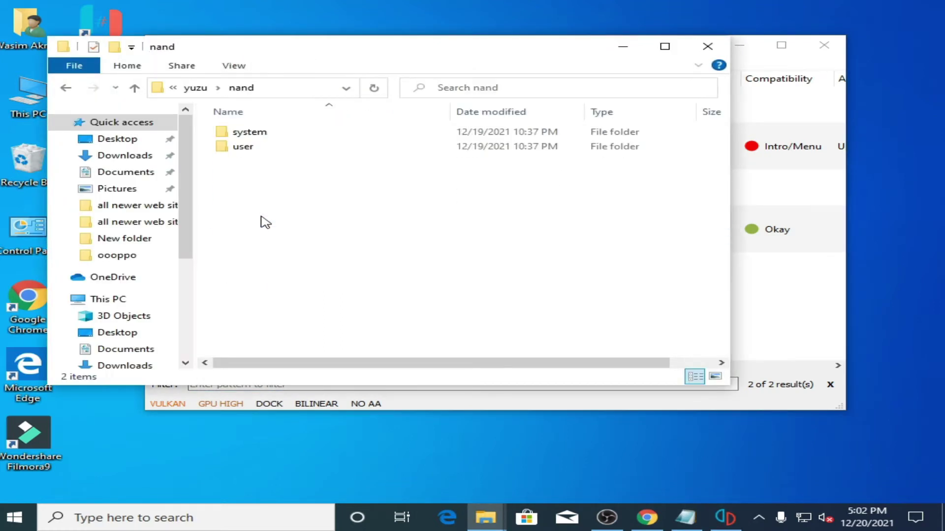
double_click(261, 148)
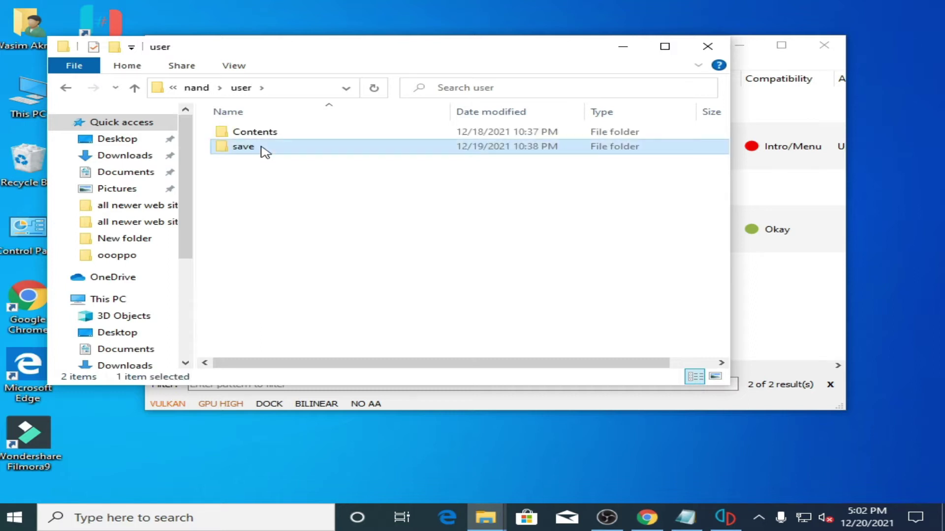
double_click(263, 147)
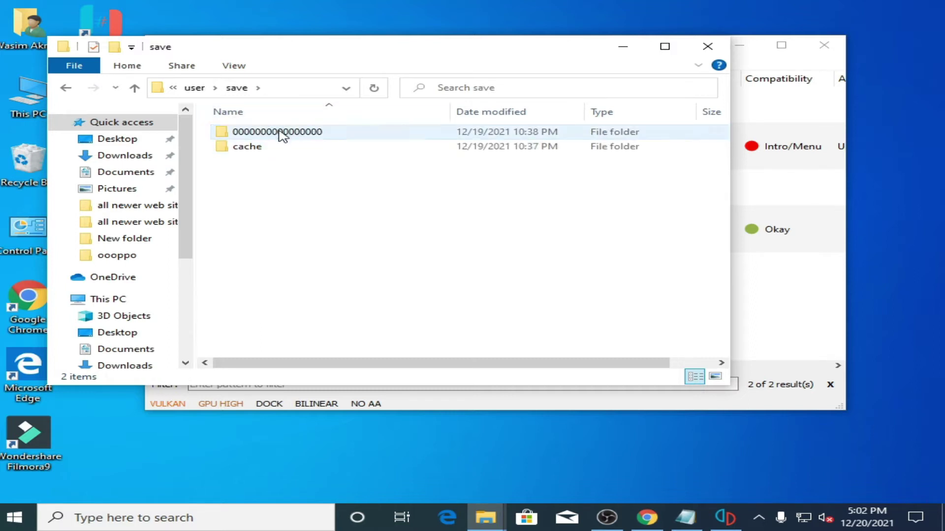
double_click(281, 133)
double_click(278, 134)
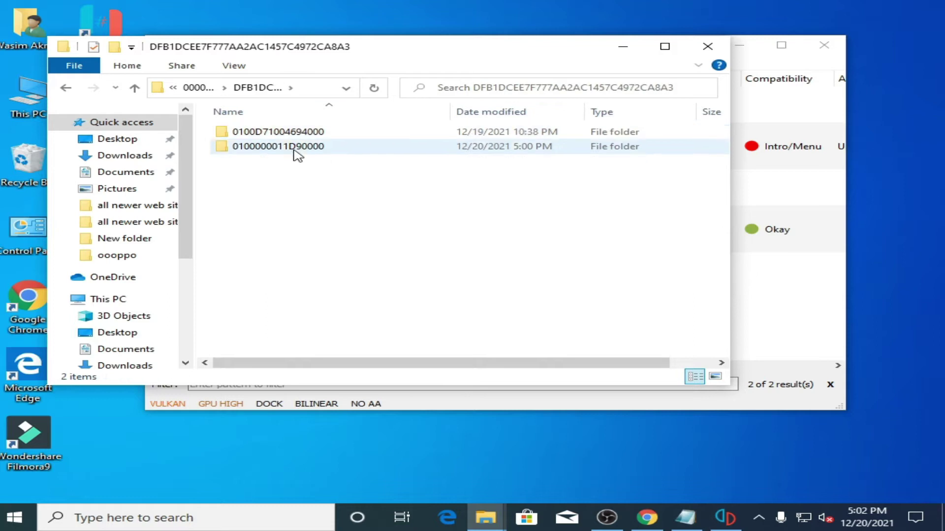
drag(410, 43, 582, 160)
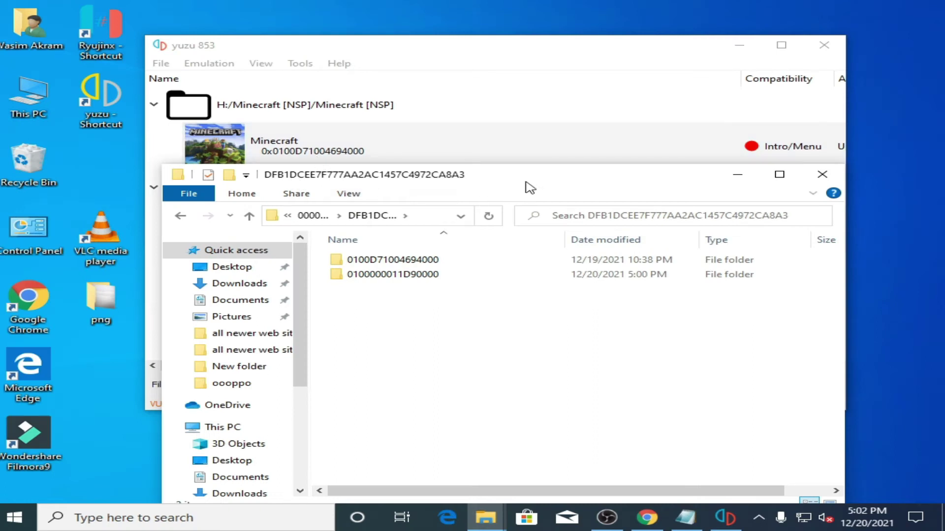
drag(333, 185, 624, 206)
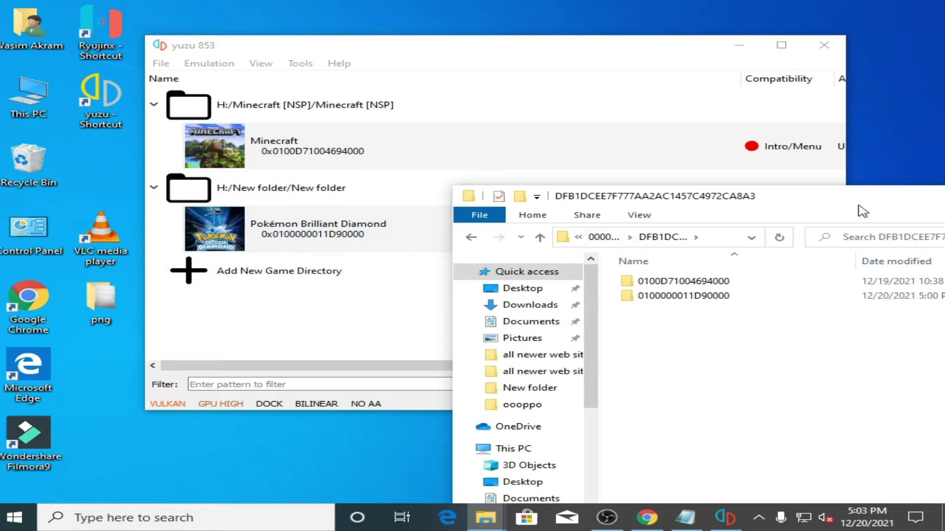
double_click(705, 297)
mouse_move(776, 206)
mouse_down()
mouse_move(606, 181)
mouse_move(505, 112)
mouse_up()
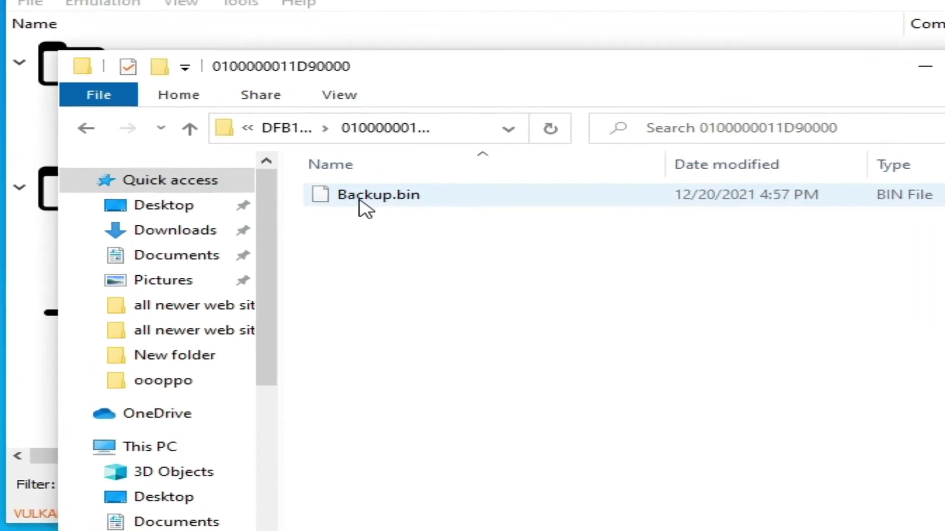
mouse_move(394, 195)
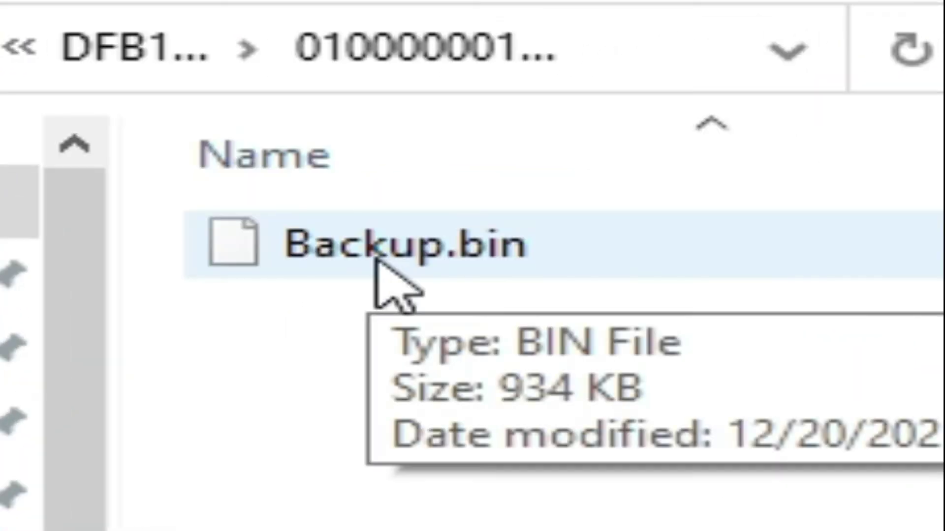
right_click(374, 261)
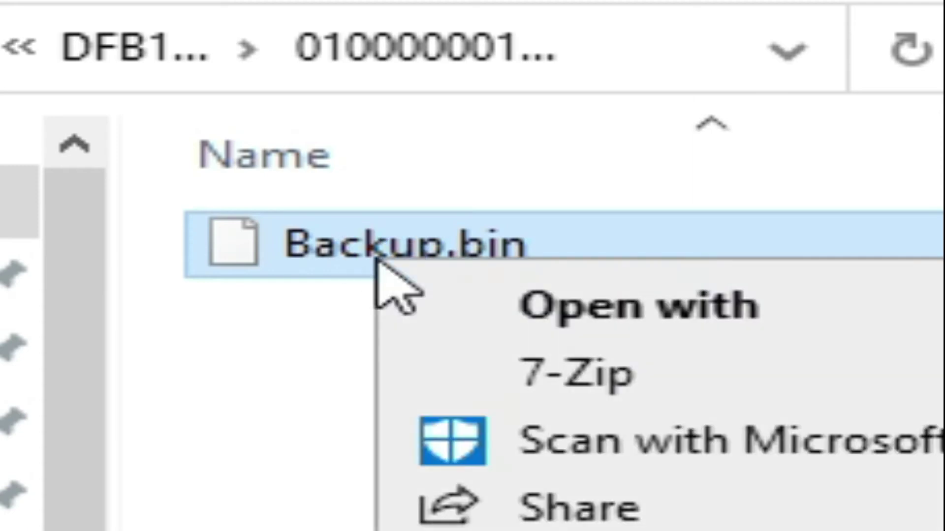
key(m)
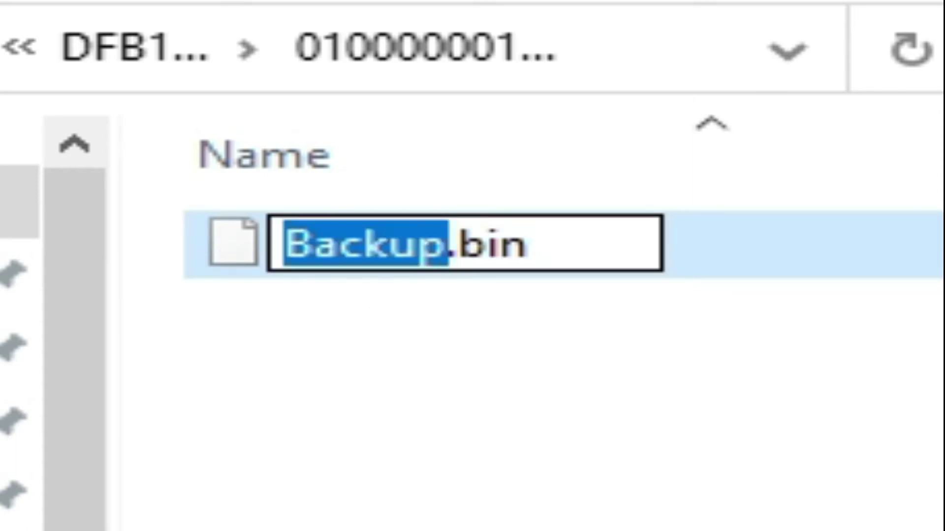
text(Save)
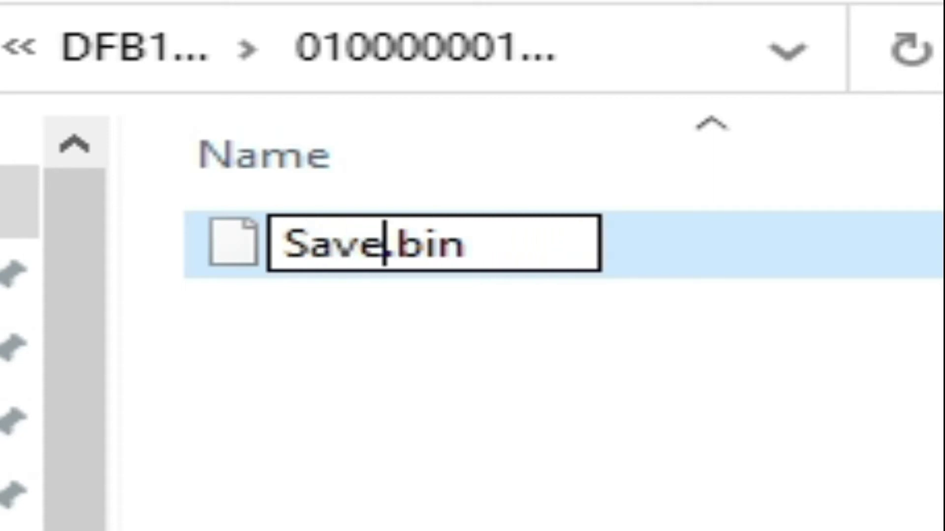
text(D)
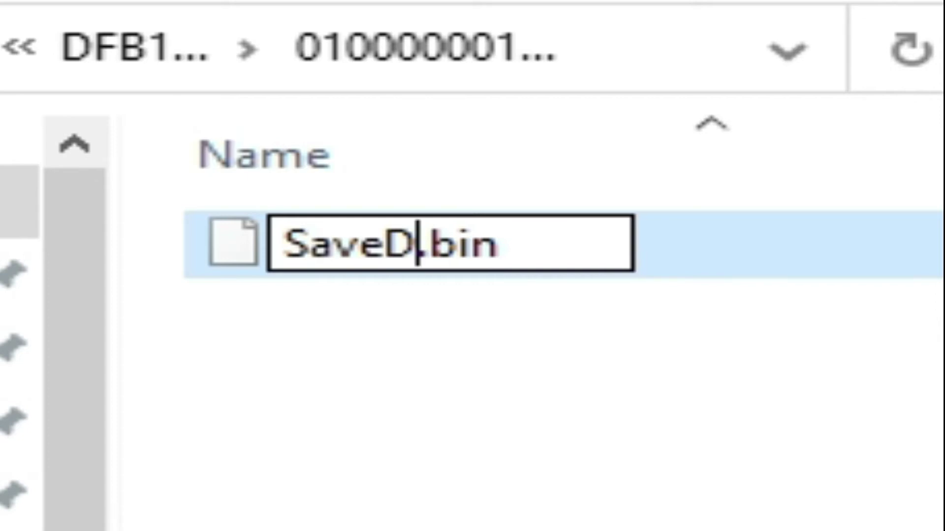
text(a)
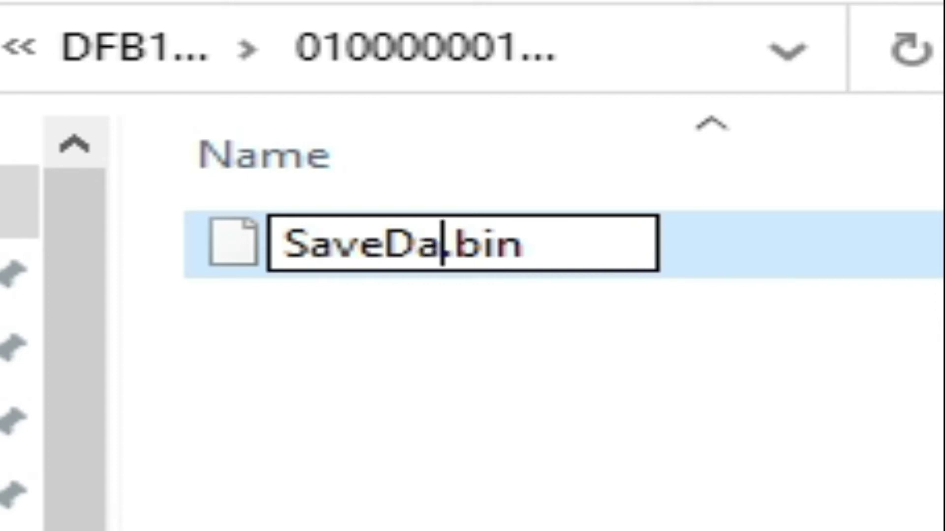
text(ta)
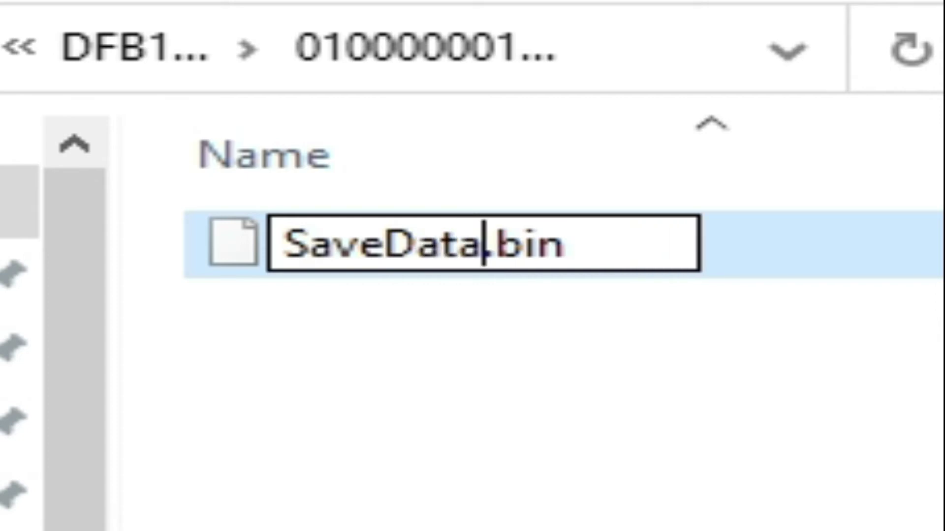
key(Return)
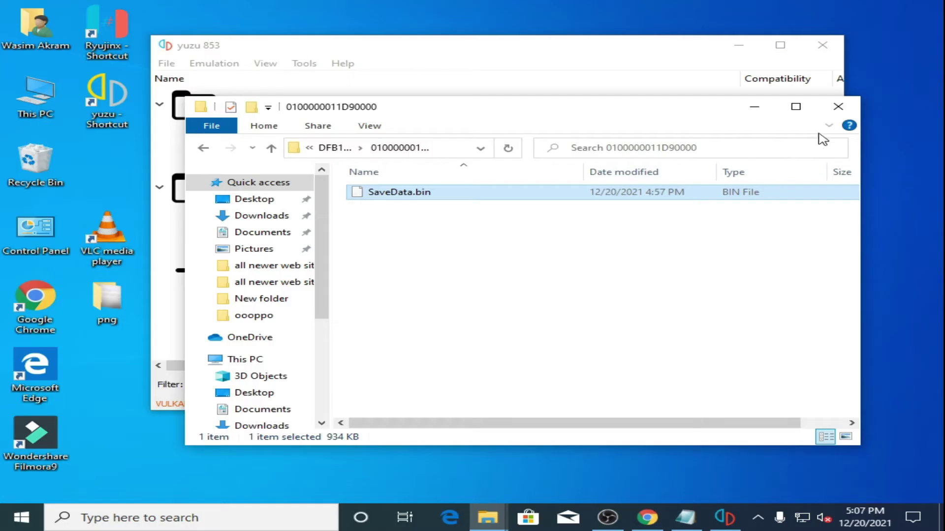
Close Explorer and yuzu, then relaunch yuzu
click(838, 106)
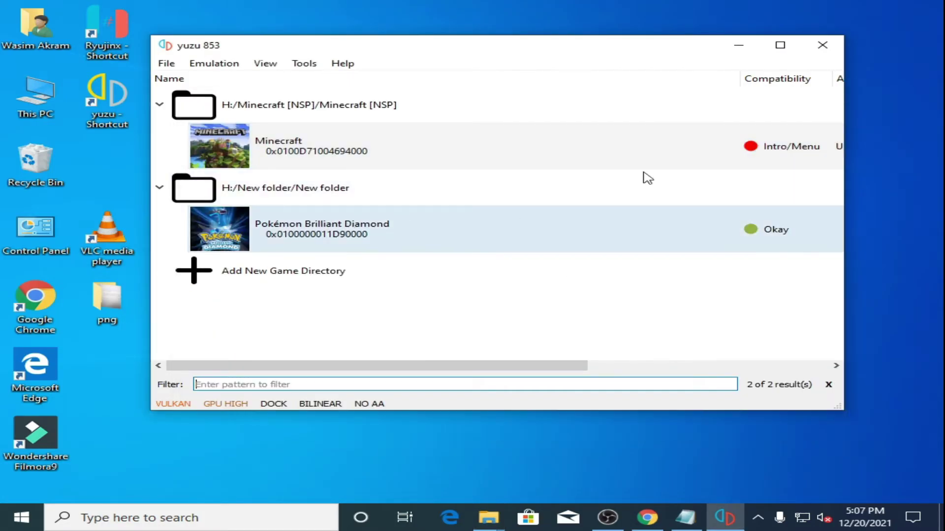
click(822, 45)
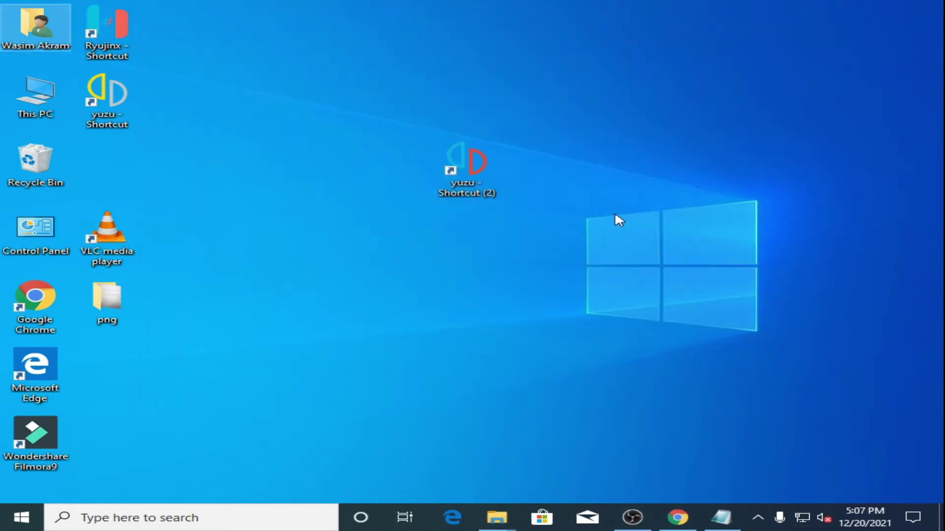
double_click(468, 179)
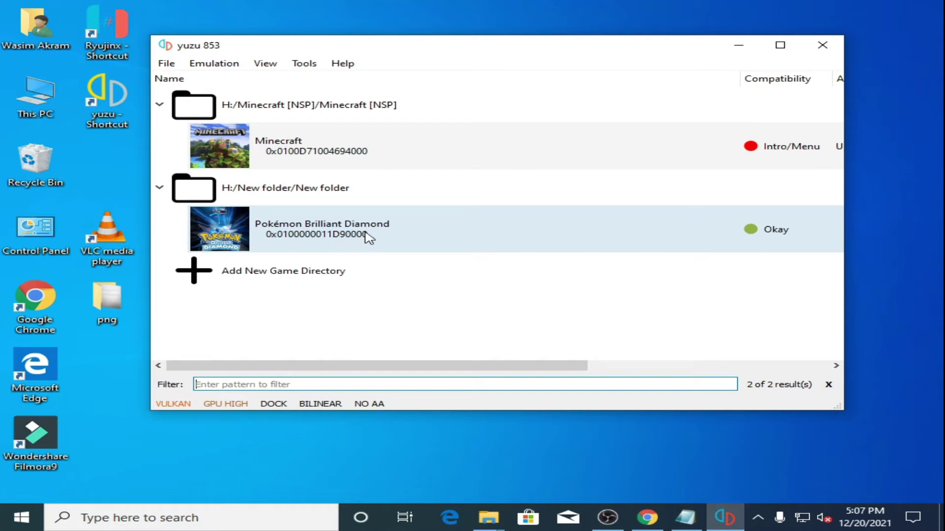
Start Pokémon Brilliant Diamond, then close the yuzu window once the game is running
click(348, 237)
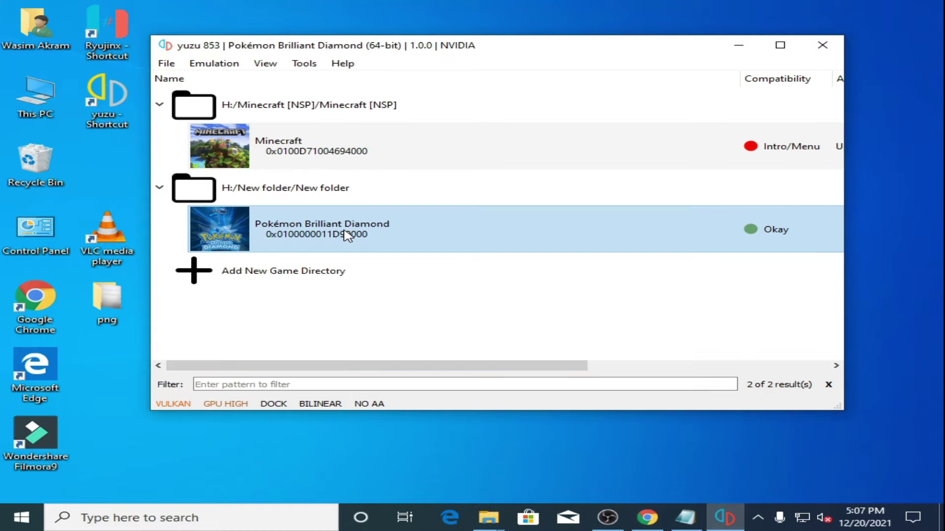
double_click(348, 236)
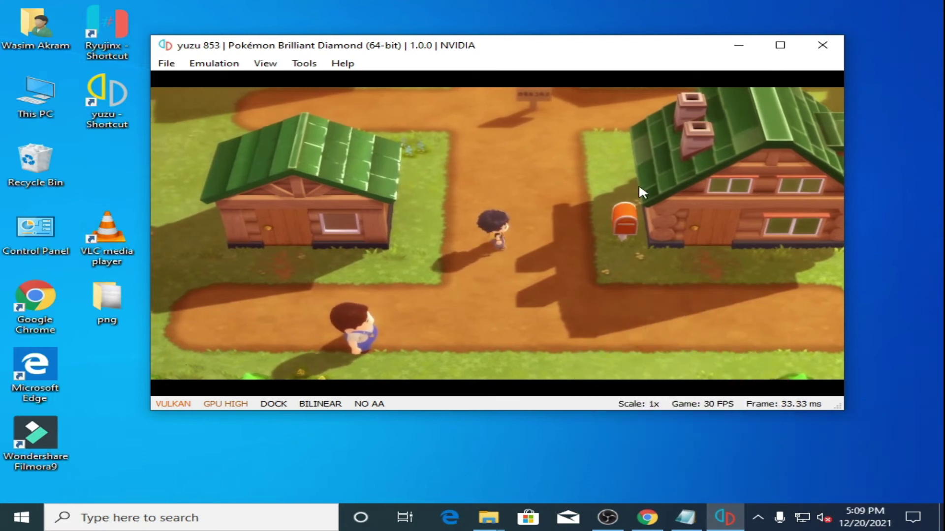
click(822, 45)
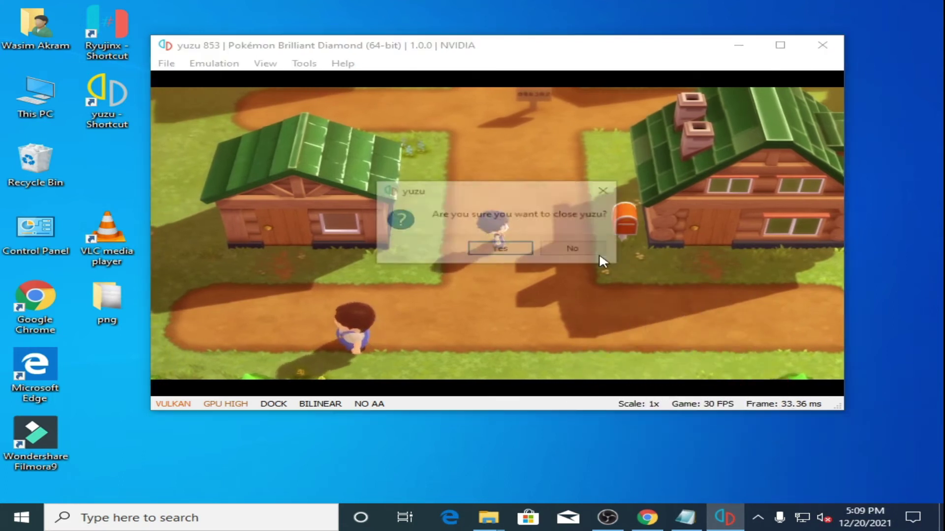
Confirm closing yuzu, reopen it and shift its window down and right
click(502, 255)
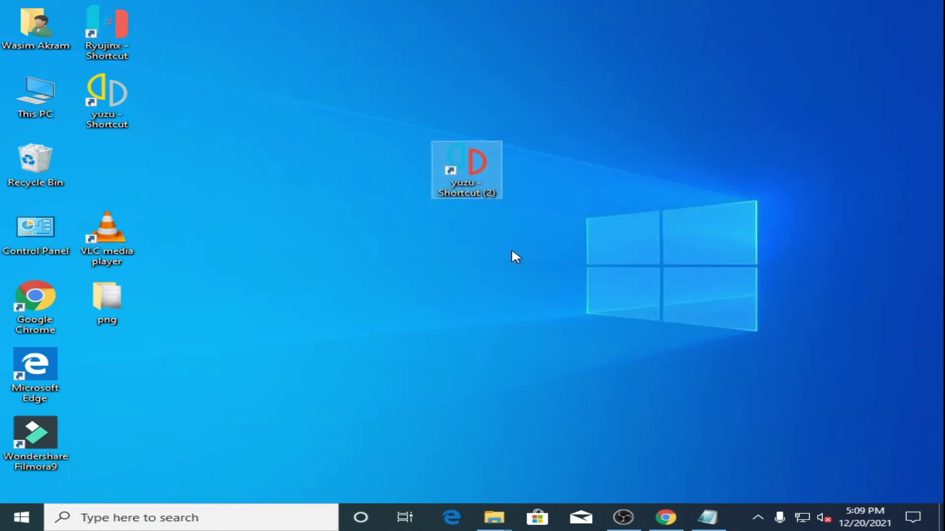
double_click(451, 176)
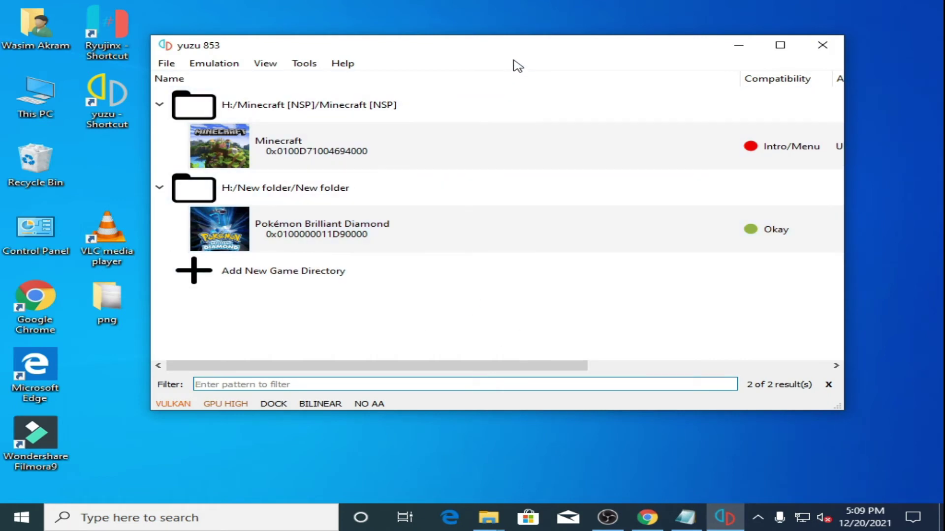
mouse_move(512, 59)
mouse_down()
mouse_move(538, 69)
mouse_move(544, 84)
mouse_up()
In the home folder's Downloads, copy the Backup and SaveData archives
click(54, 39)
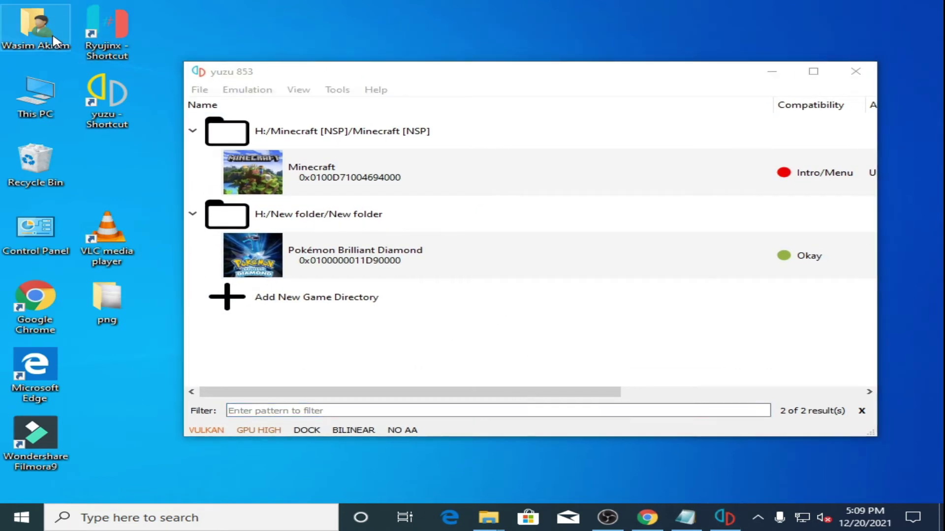
double_click(54, 40)
click(676, 209)
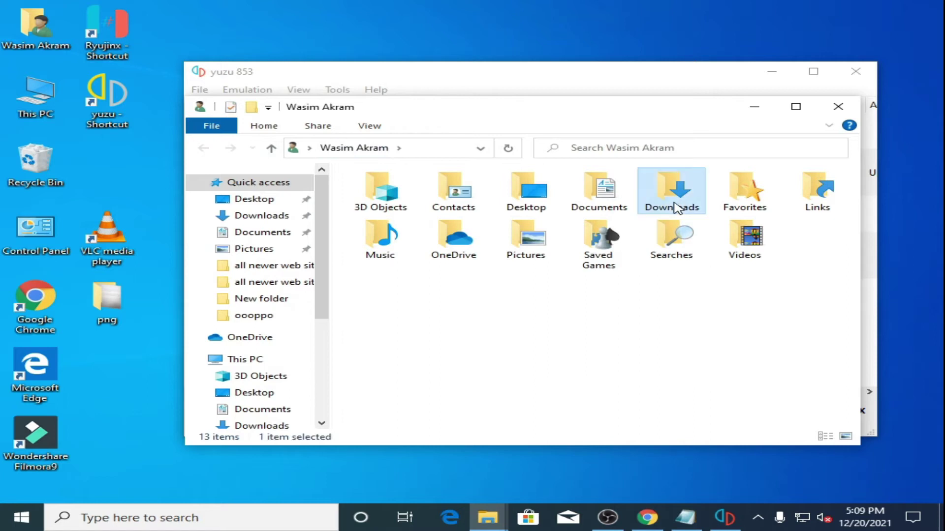
double_click(677, 210)
click(352, 211)
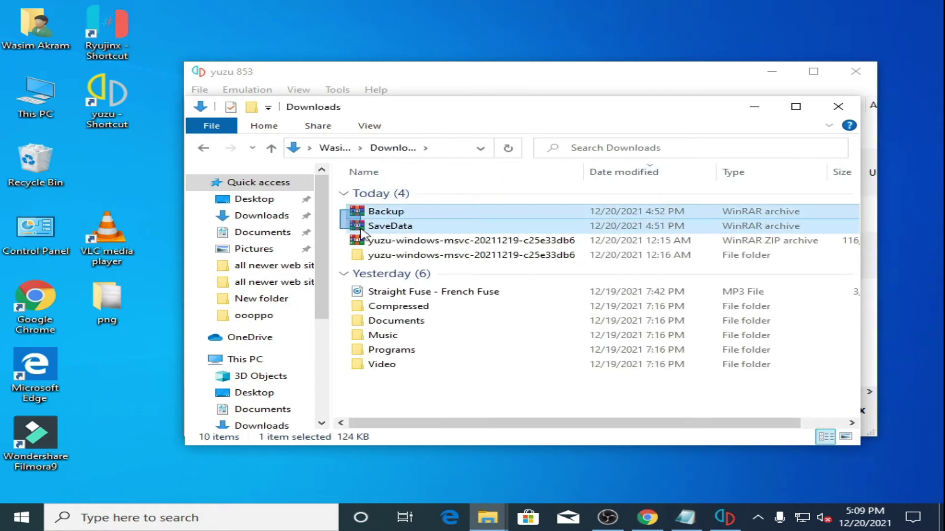
ctrl+click(364, 227)
right_click(364, 227)
click(424, 422)
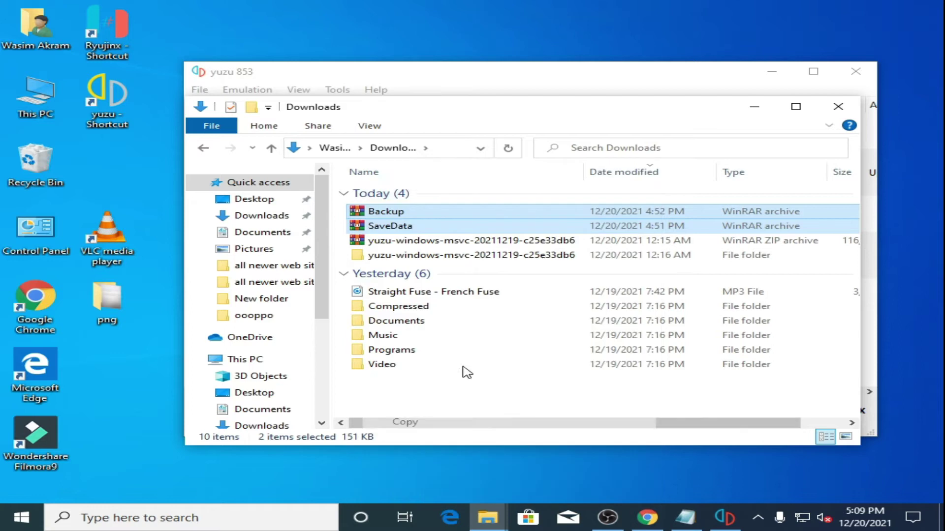
mouse_move(657, 104)
mouse_down()
mouse_move(648, 116)
mouse_move(595, 86)
mouse_up()
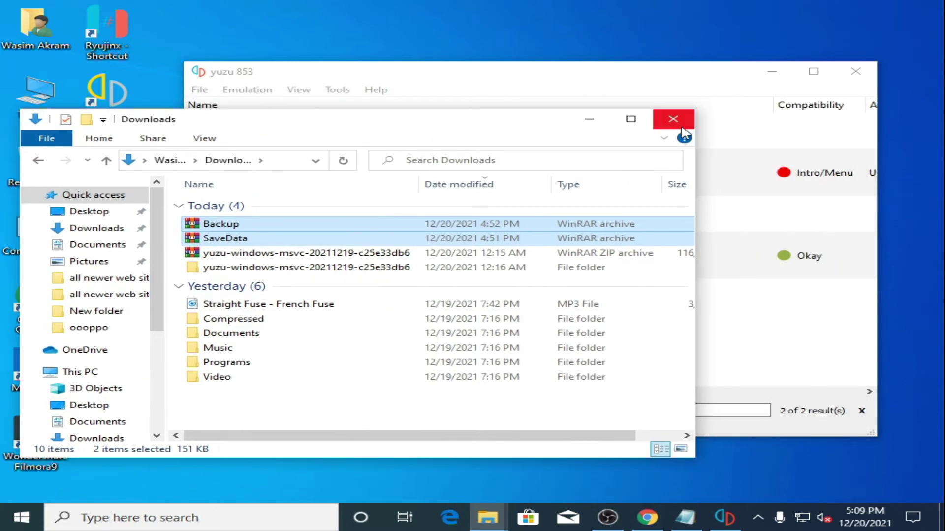
Close Downloads and paste the two archives onto the desktop
click(674, 121)
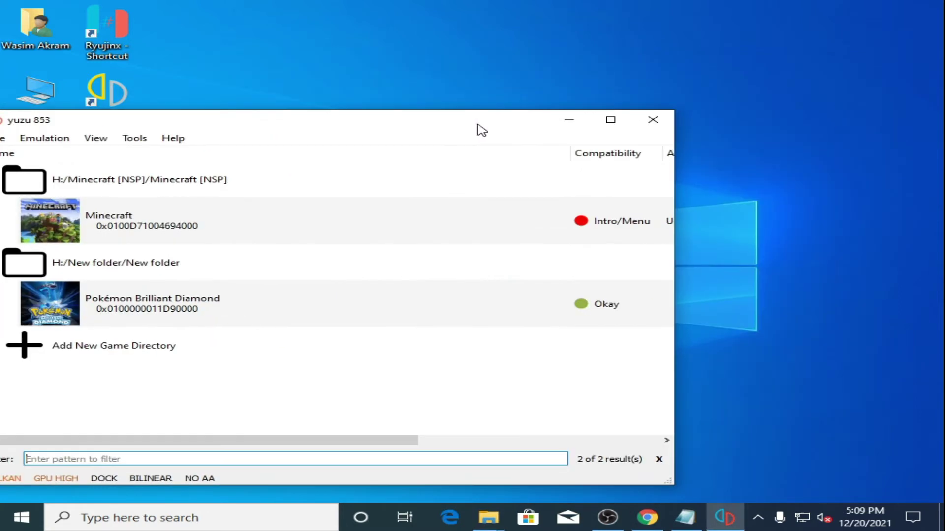
right_click(757, 74)
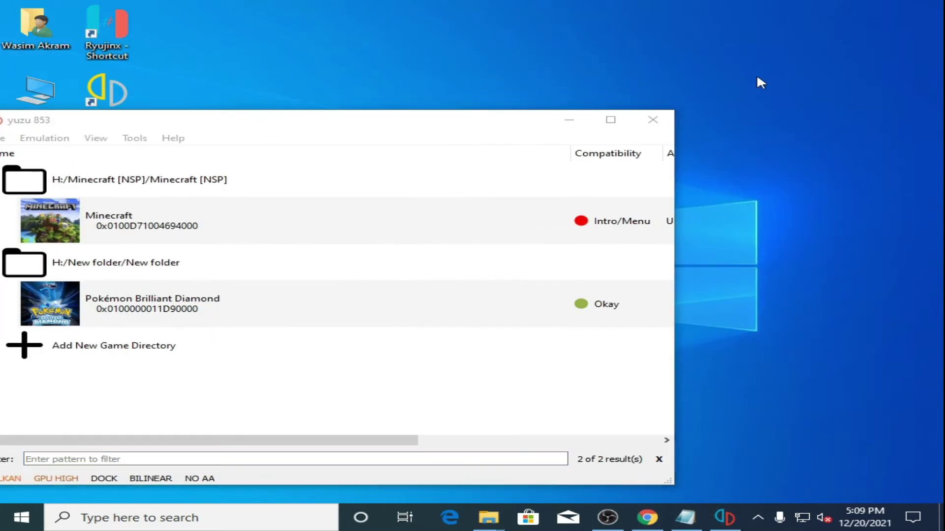
click(773, 139)
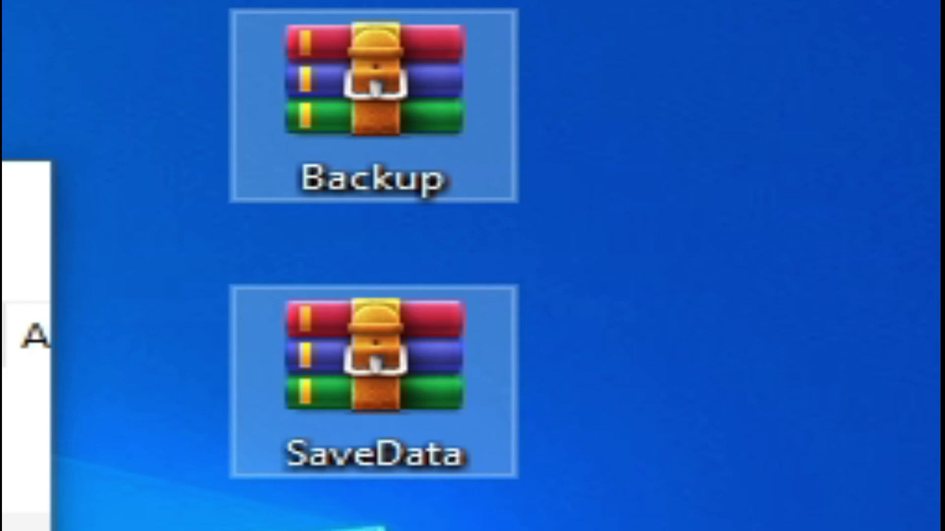
Extract the Backup archive into its own Backup folder
click(338, 160)
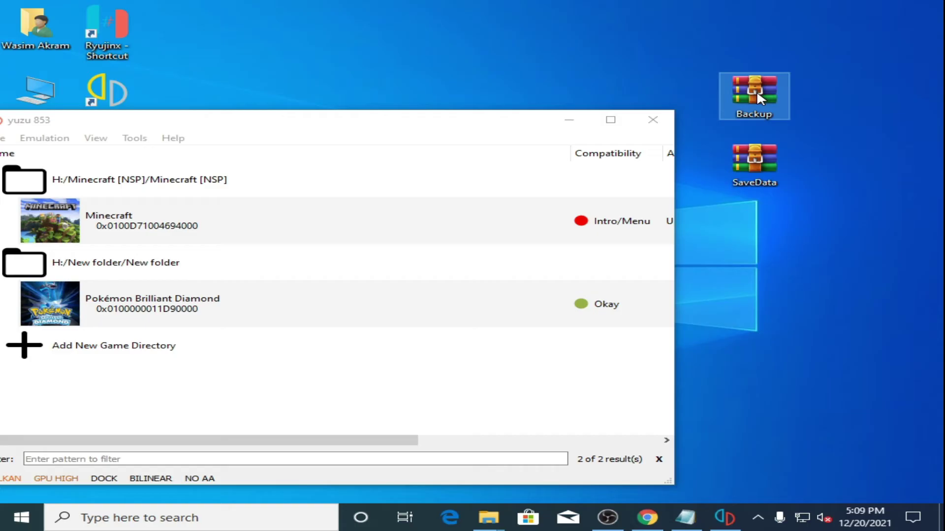
right_click(760, 98)
click(760, 161)
click(473, 146)
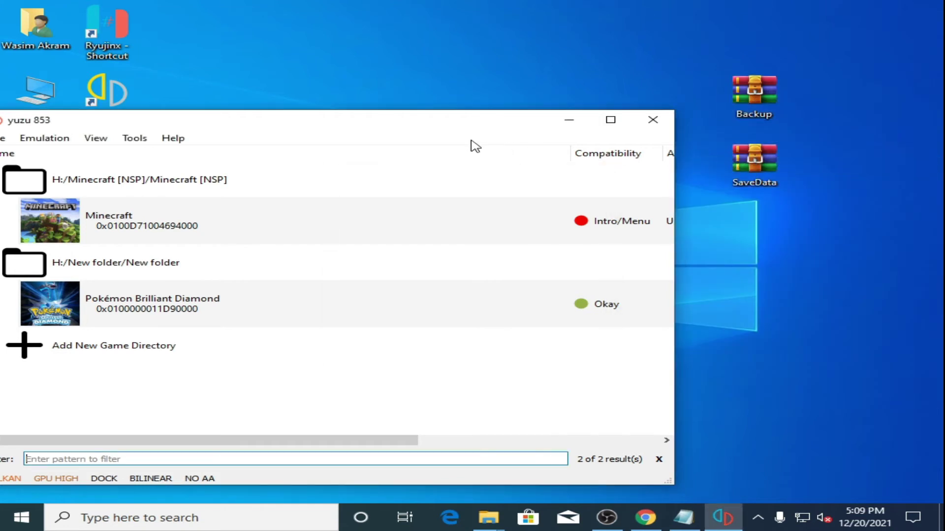
drag(443, 129, 866, 249)
Extract the SaveData archive into its own SaveData folder, then rearrange the yuzu window
click(757, 168)
right_click(756, 169)
click(748, 232)
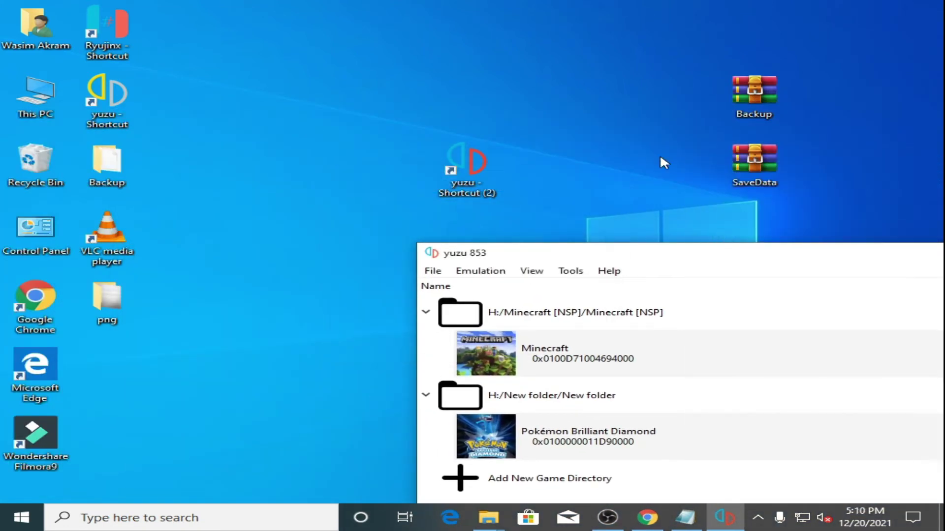
mouse_move(706, 257)
mouse_down()
mouse_move(657, 92)
mouse_move(632, 54)
mouse_up()
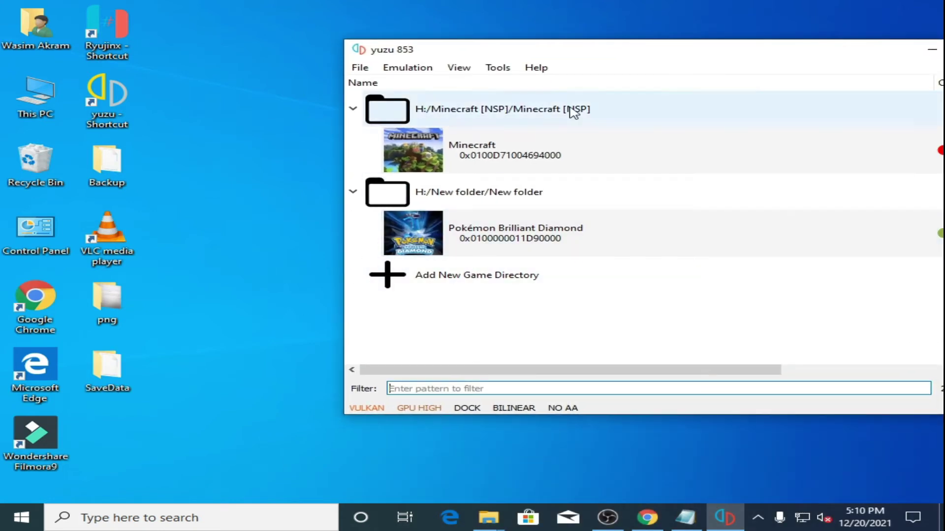
mouse_move(612, 56)
mouse_down()
mouse_move(525, 69)
mouse_move(494, 48)
mouse_up()
right_click(361, 232)
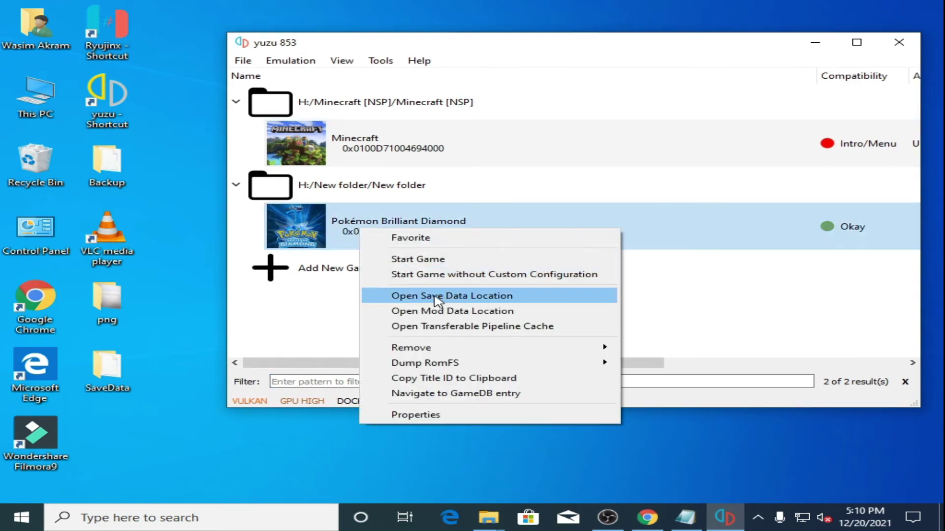
Open Pokémon Brilliant Diamond's save data location and delete the existing SaveData.bin
click(456, 297)
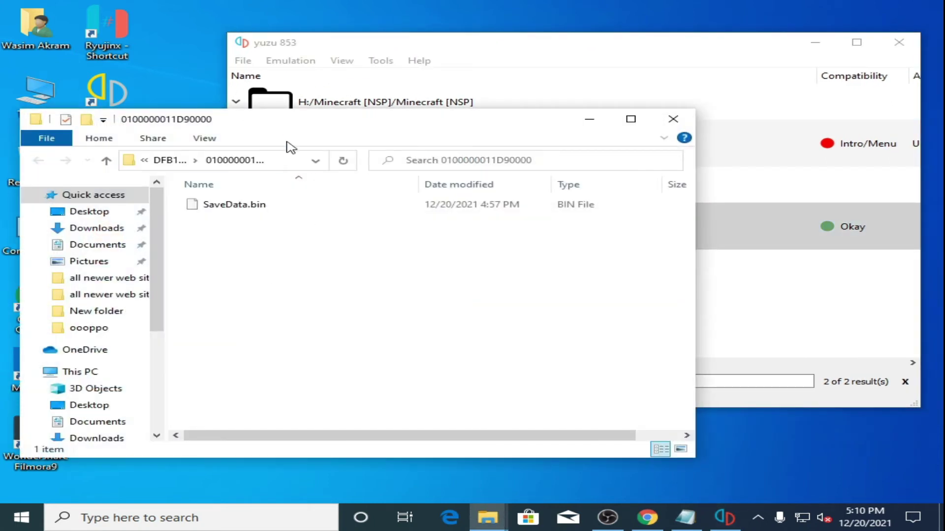
drag(291, 142, 594, 133)
right_click(526, 198)
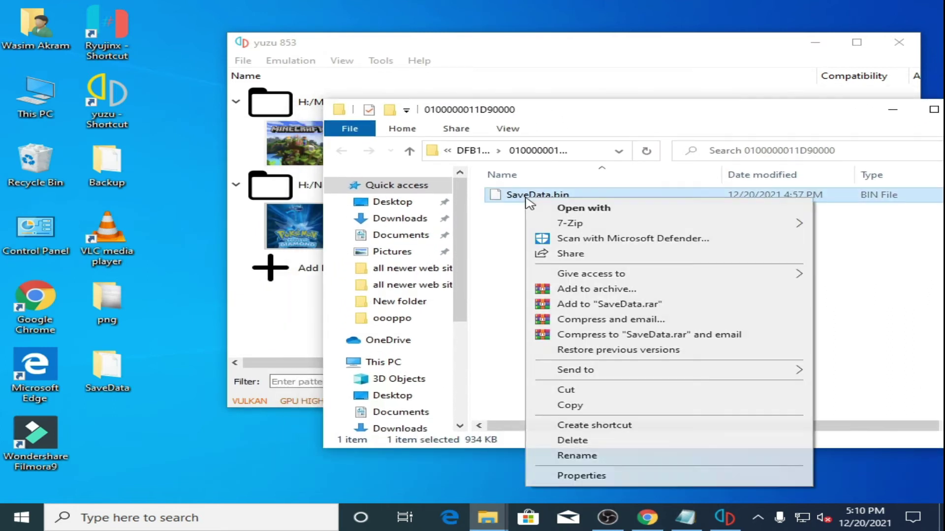
click(565, 441)
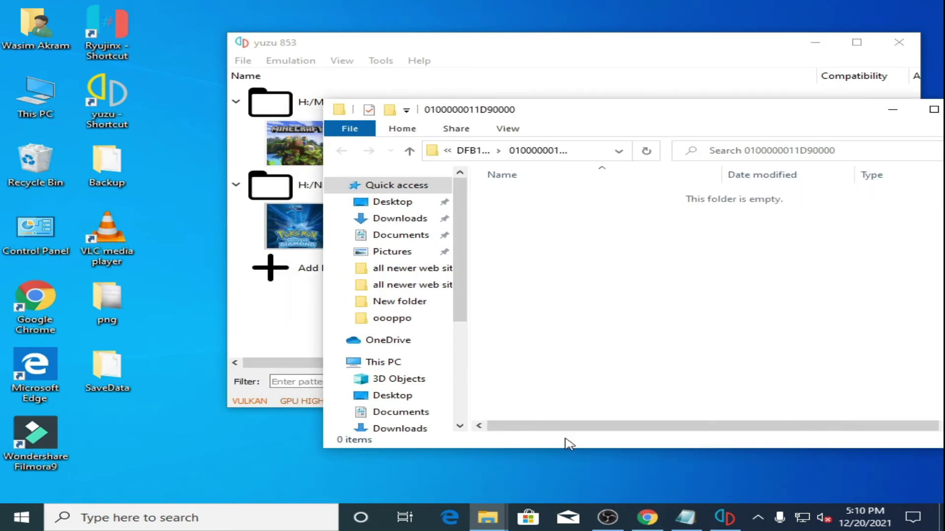
double_click(130, 180)
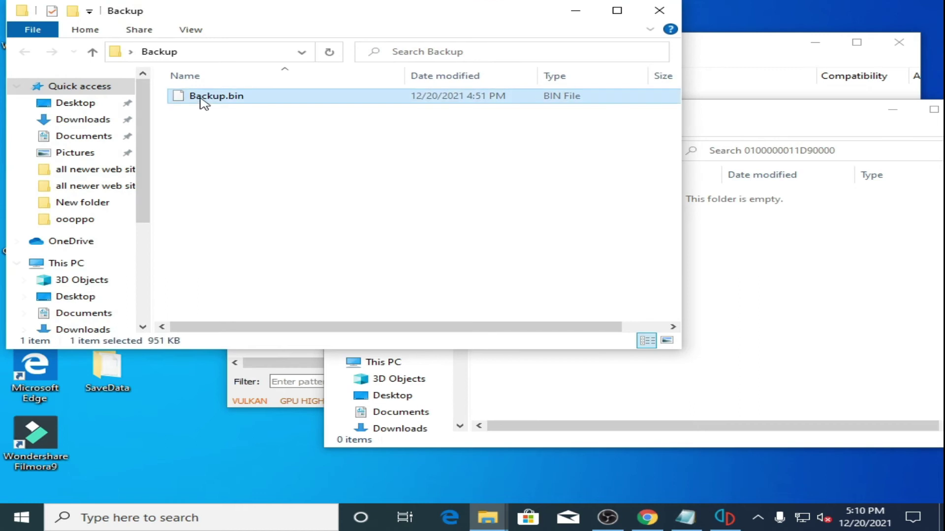
right_click(203, 101)
click(241, 305)
click(737, 291)
right_click(679, 259)
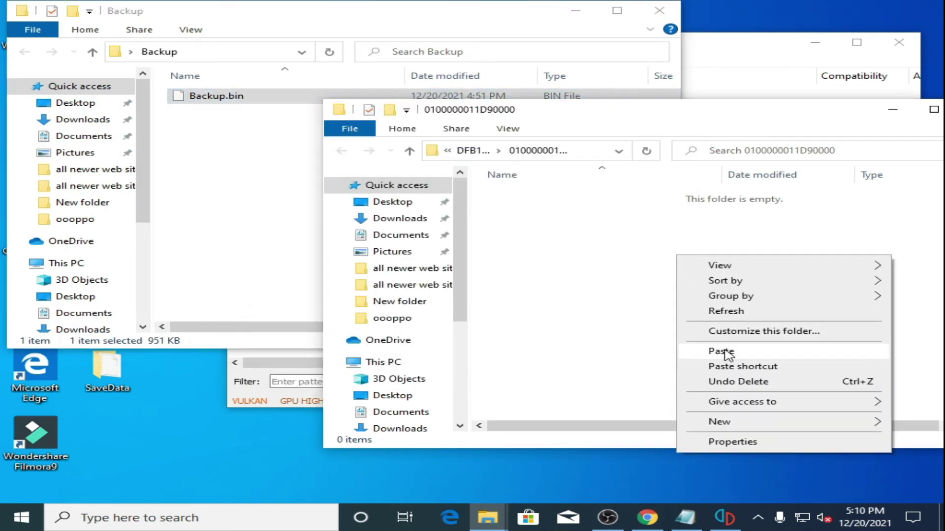
click(725, 353)
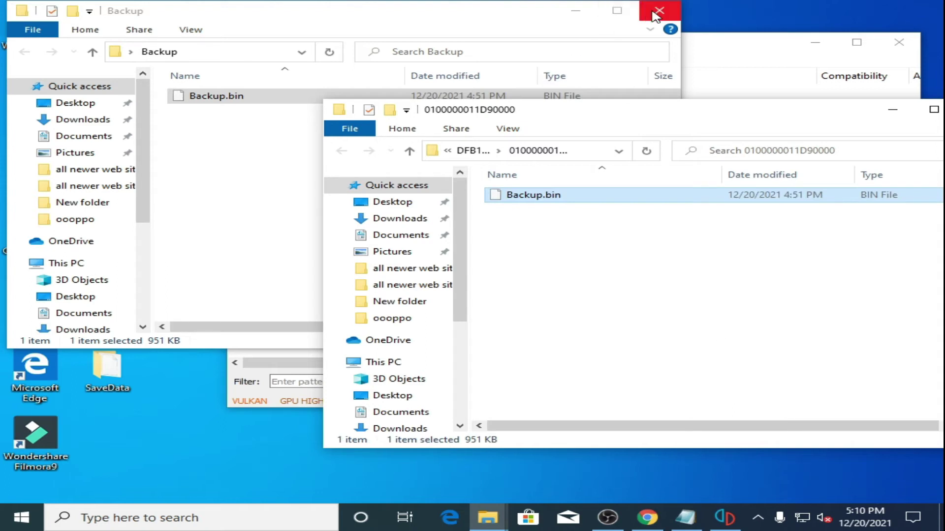
click(659, 11)
click(113, 380)
double_click(112, 381)
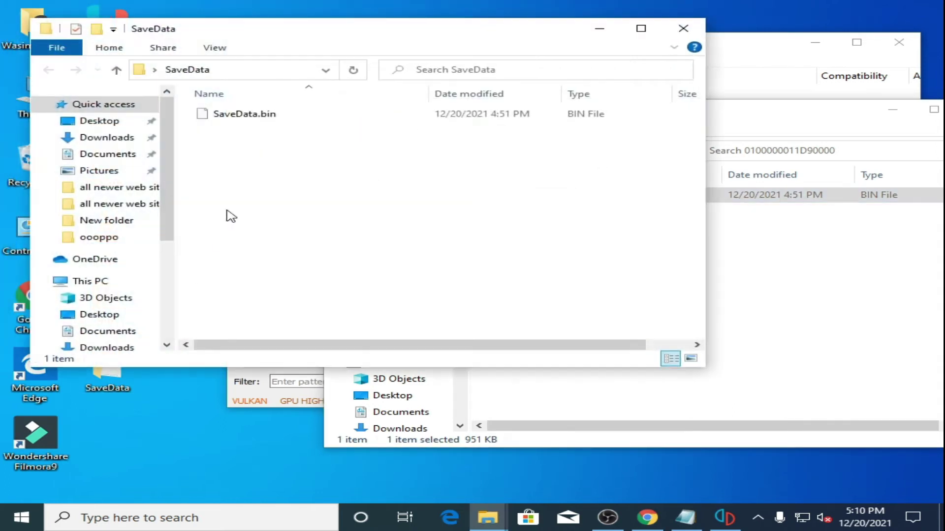
right_click(236, 118)
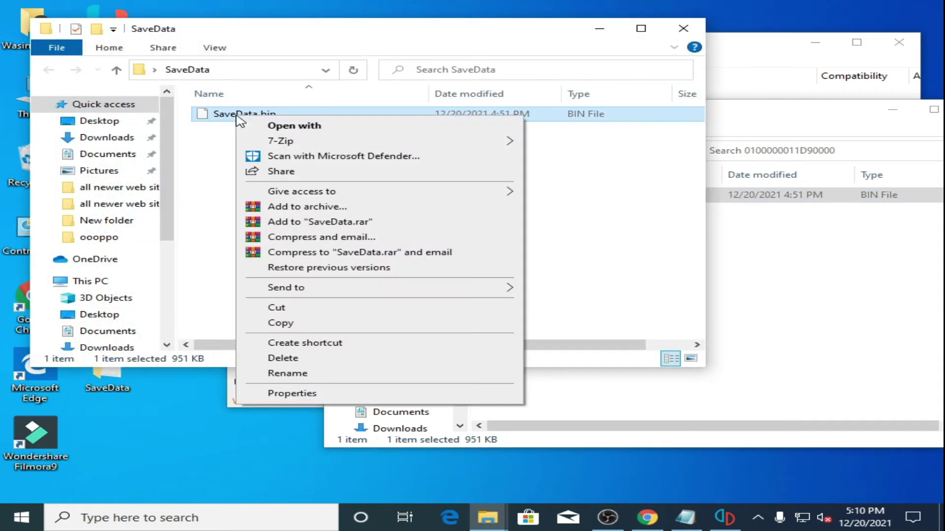
click(285, 327)
click(716, 291)
right_click(716, 291)
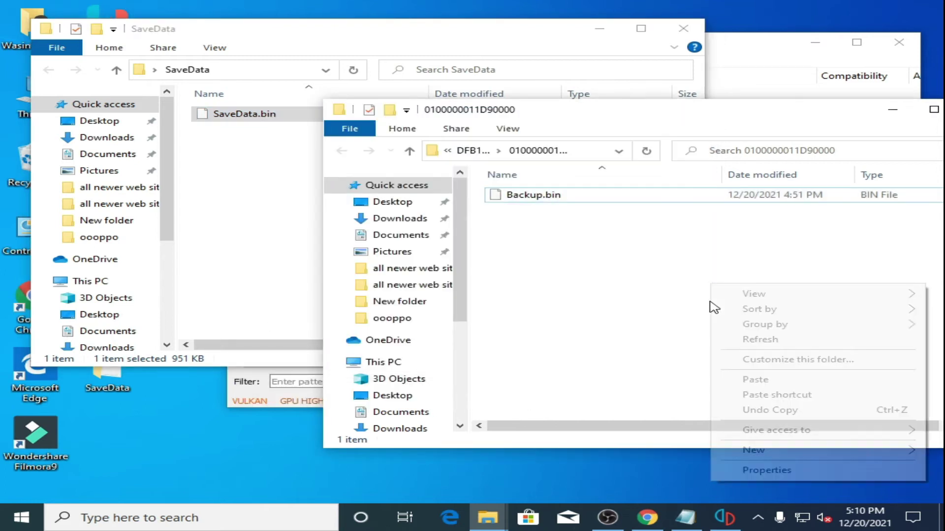
click(761, 383)
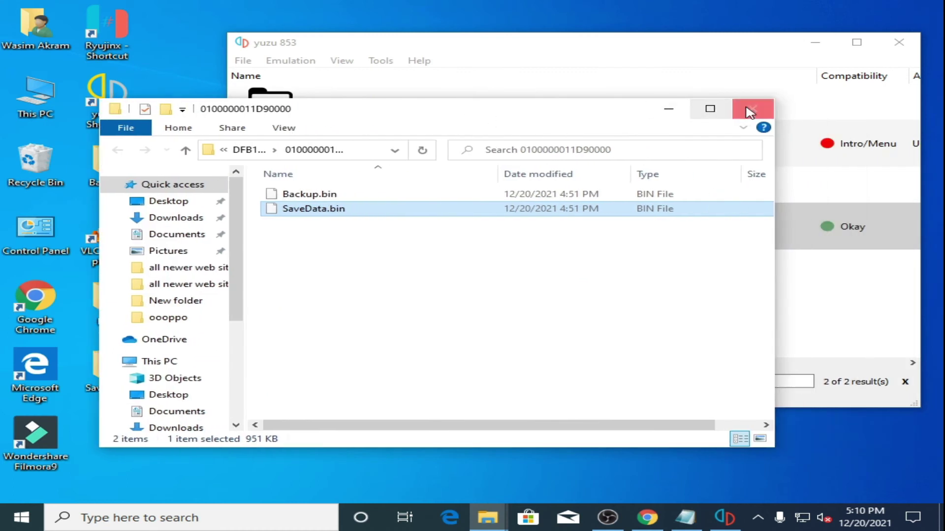
Close Explorer and yuzu, relaunch yuzu and start Pokémon Brilliant Diamond with the restored save
click(751, 107)
drag(728, 53, 619, 80)
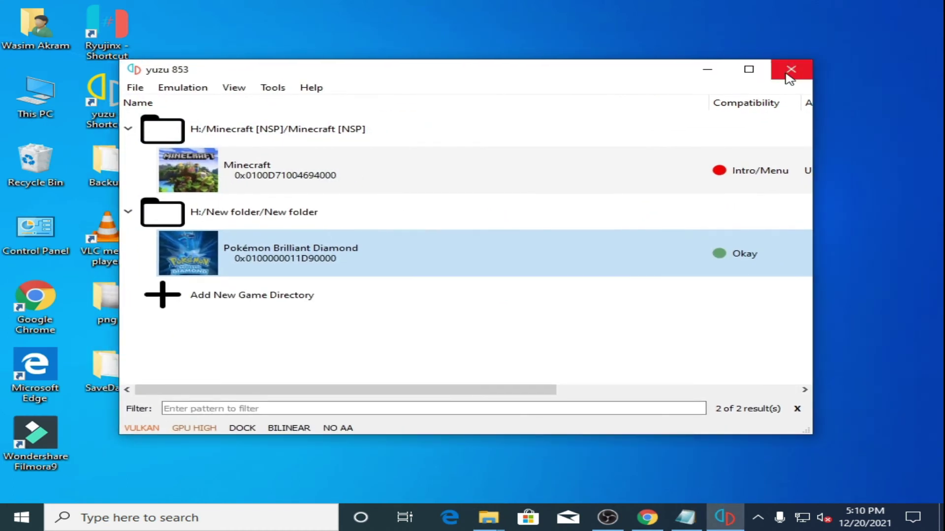
click(788, 78)
click(461, 166)
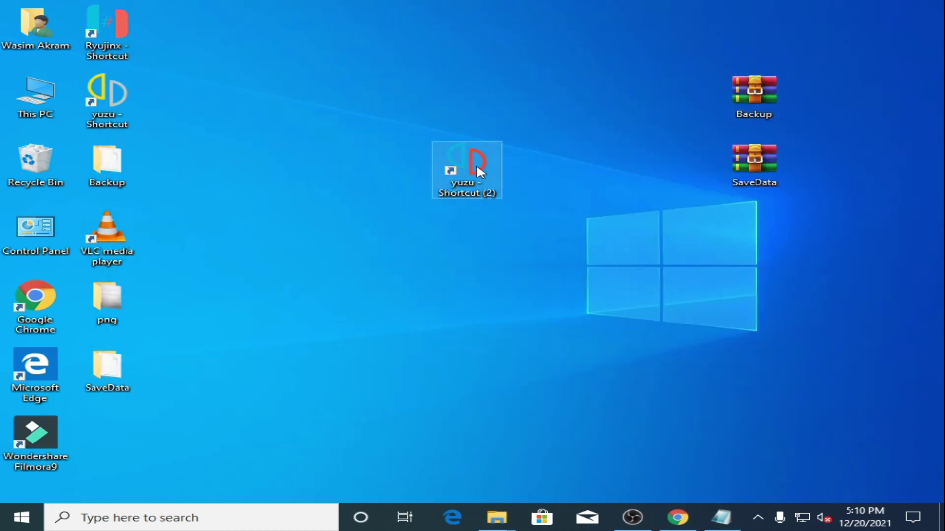
double_click(478, 168)
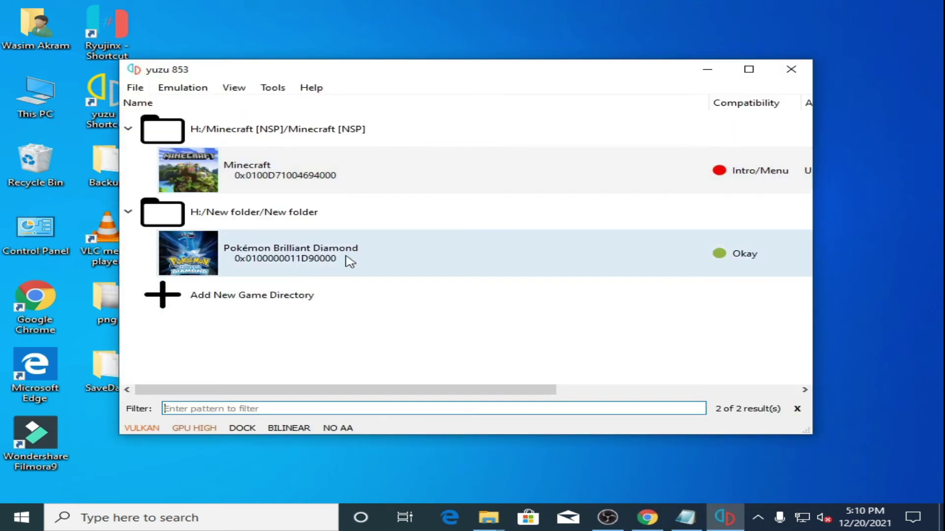
double_click(339, 263)
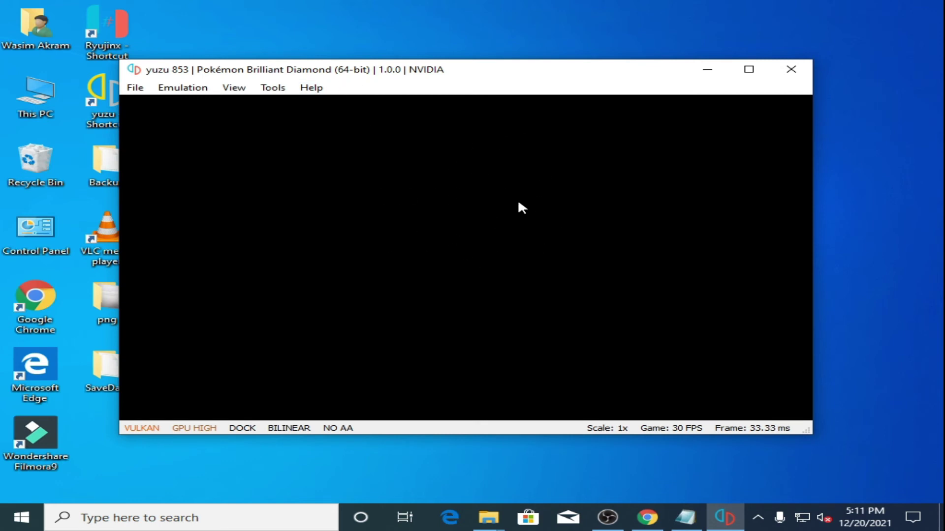
Close yuzu mid-game, confirming with Yes, and relaunch it to the game list
click(806, 77)
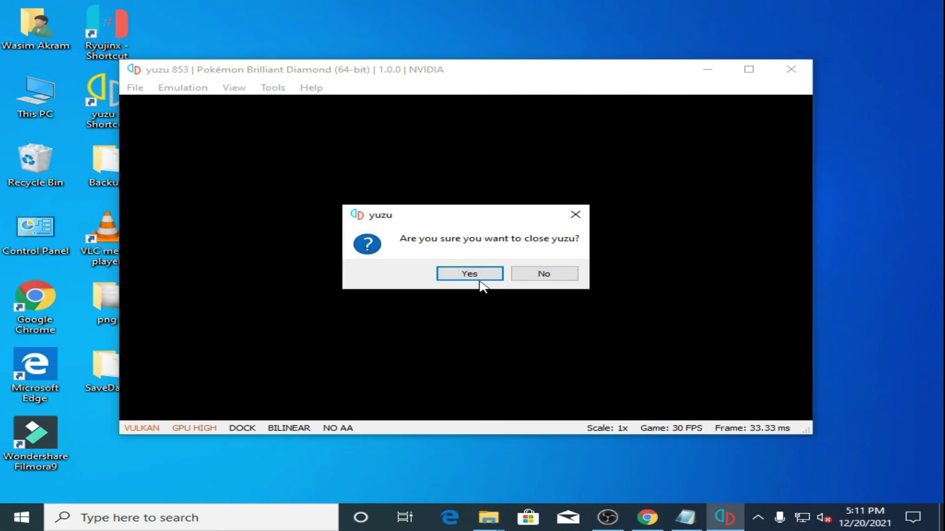
click(475, 273)
double_click(467, 166)
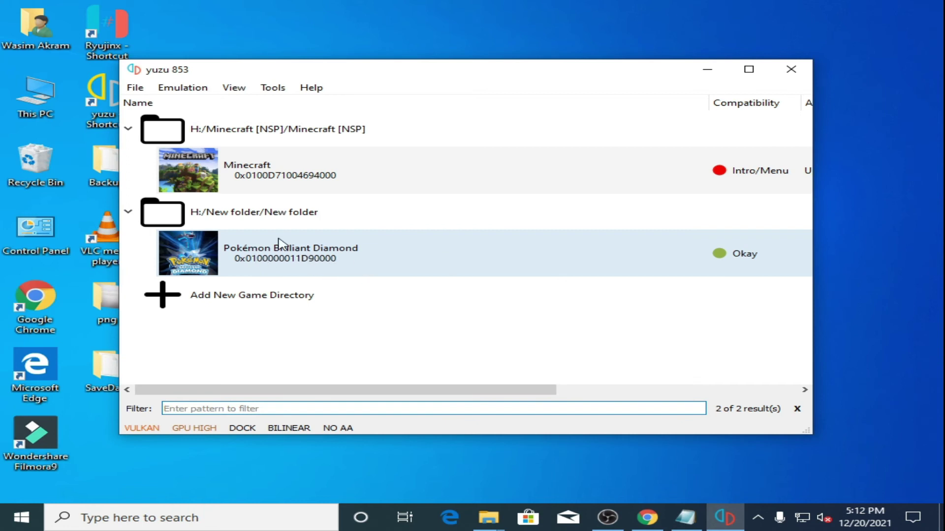
From This PC, open H:\converter\SAK_64bit and move Explorer aside to reveal yuzu
double_click(35, 96)
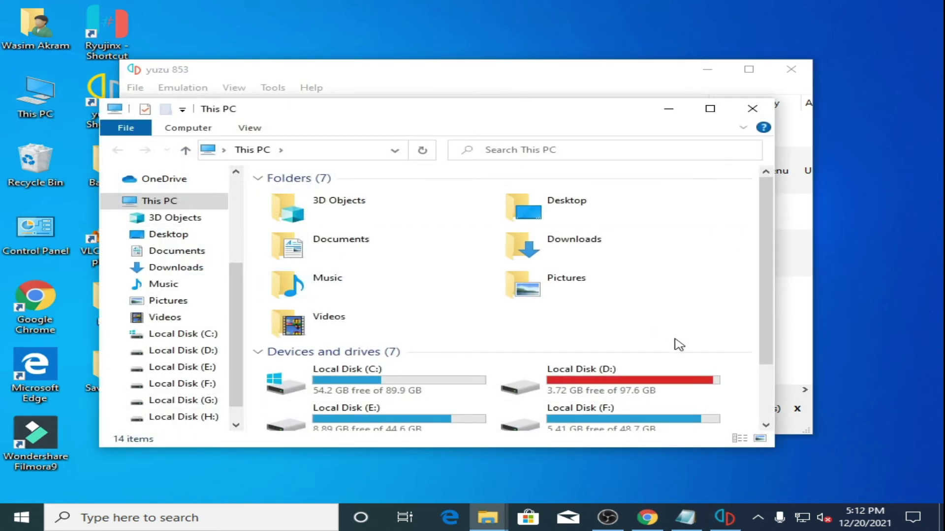
scroll(679, 345, down, 3)
double_click(607, 363)
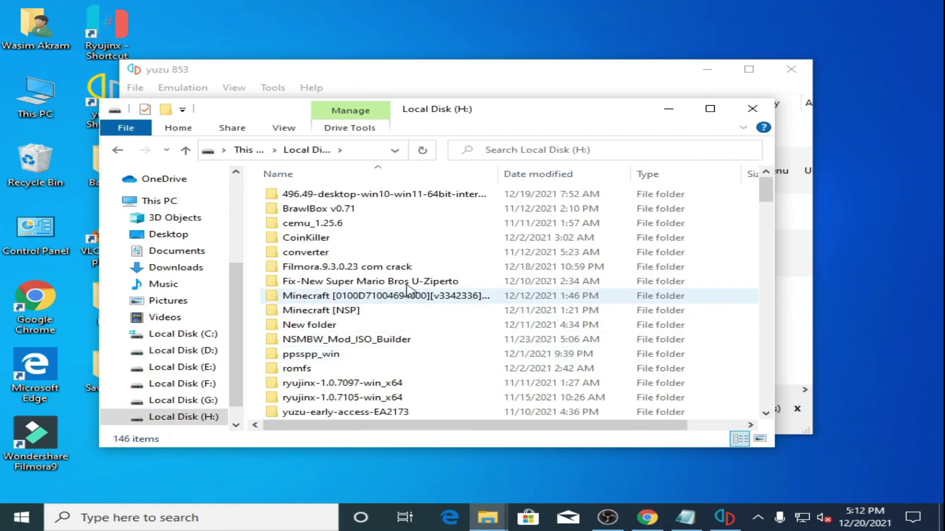
double_click(322, 252)
click(329, 200)
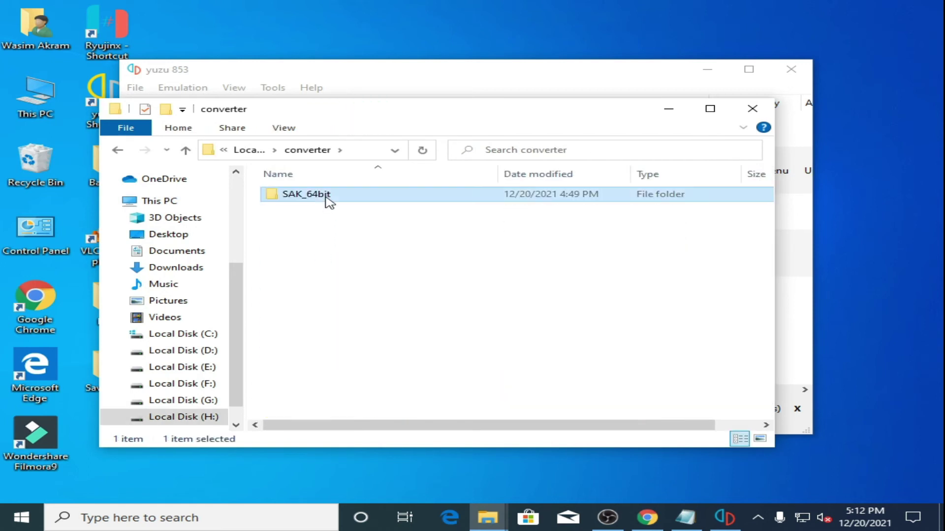
double_click(323, 196)
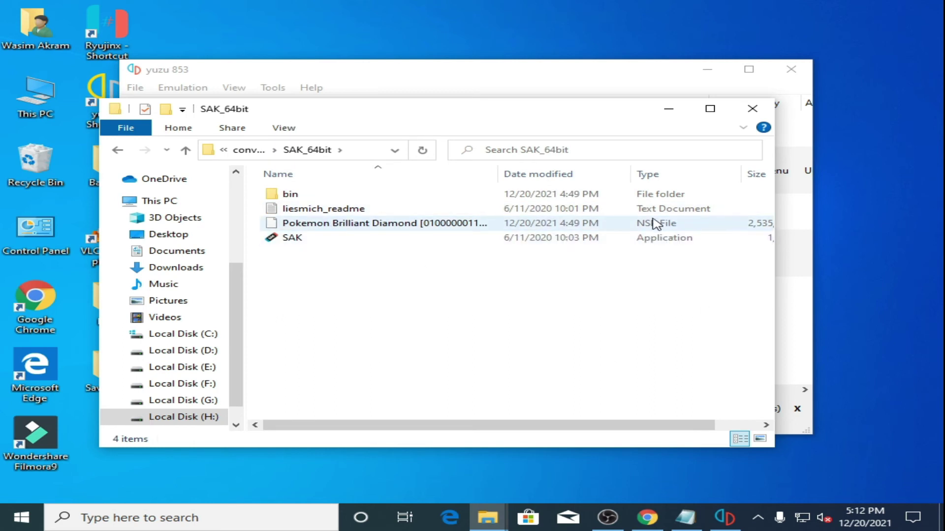
mouse_move(588, 114)
mouse_down()
mouse_move(637, 184)
mouse_move(698, 226)
mouse_up()
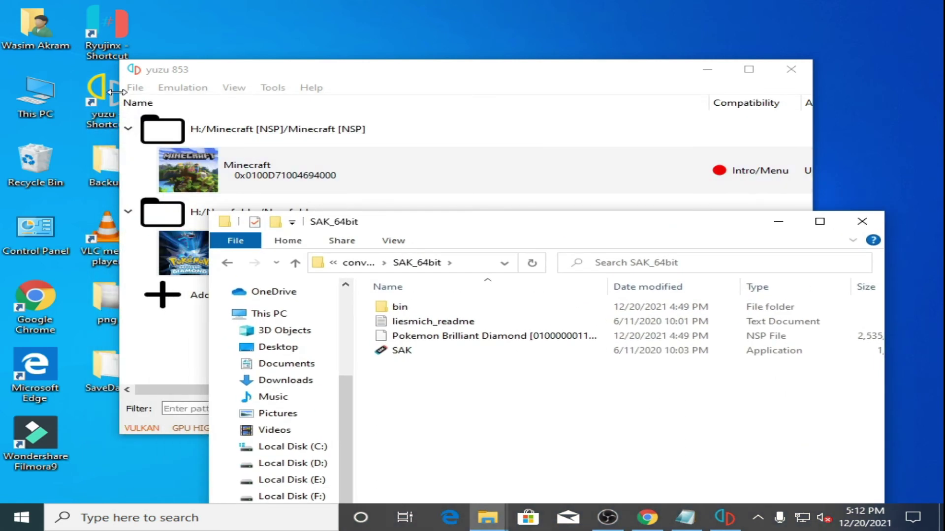
Install the Pokémon Brilliant Diamond NSP from H:\converter\SAK_64bit into NAND
click(136, 90)
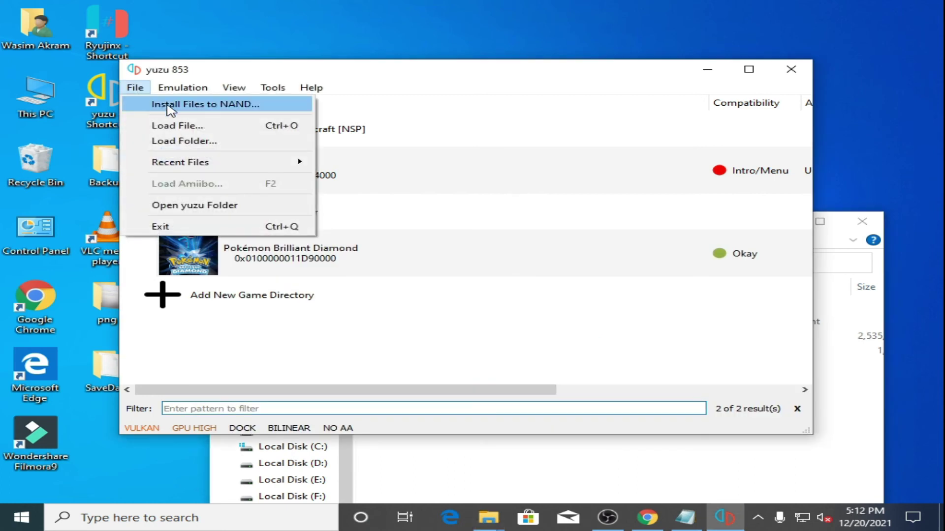
click(170, 105)
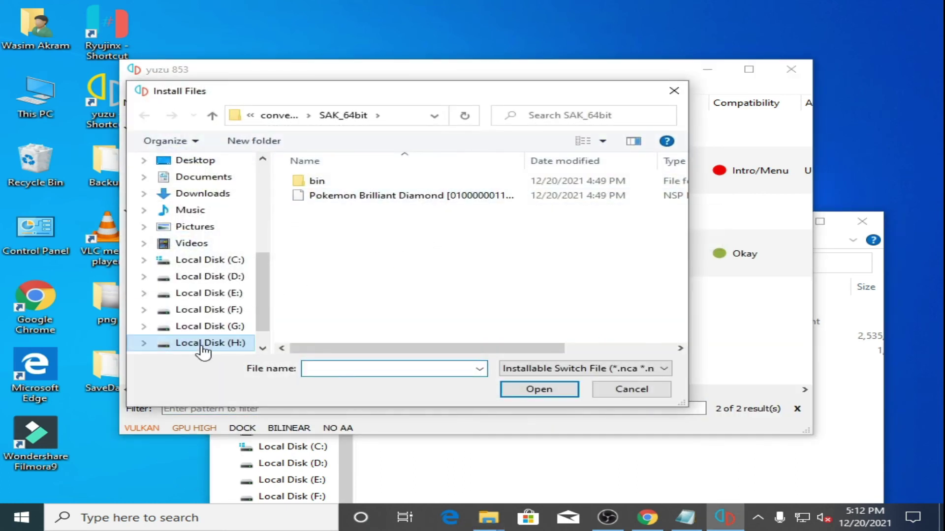
click(208, 343)
double_click(350, 240)
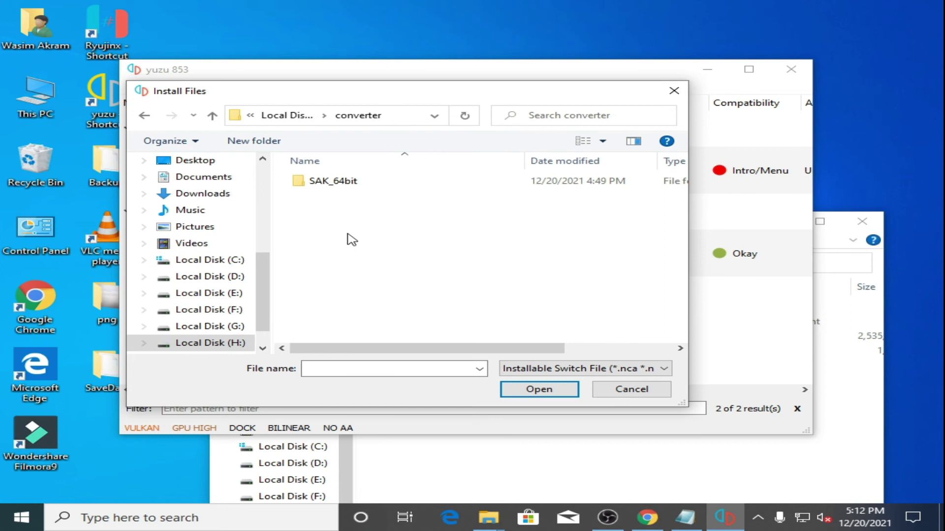
double_click(348, 185)
double_click(351, 197)
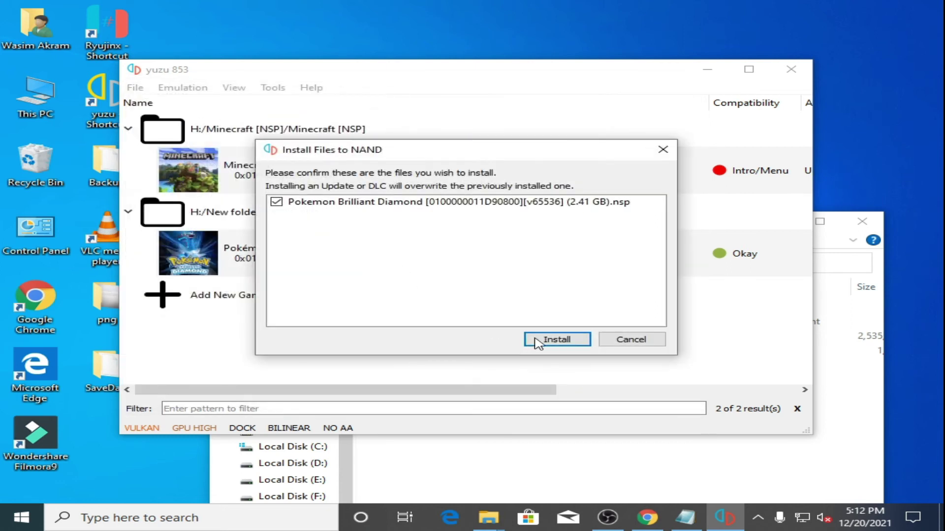
click(550, 341)
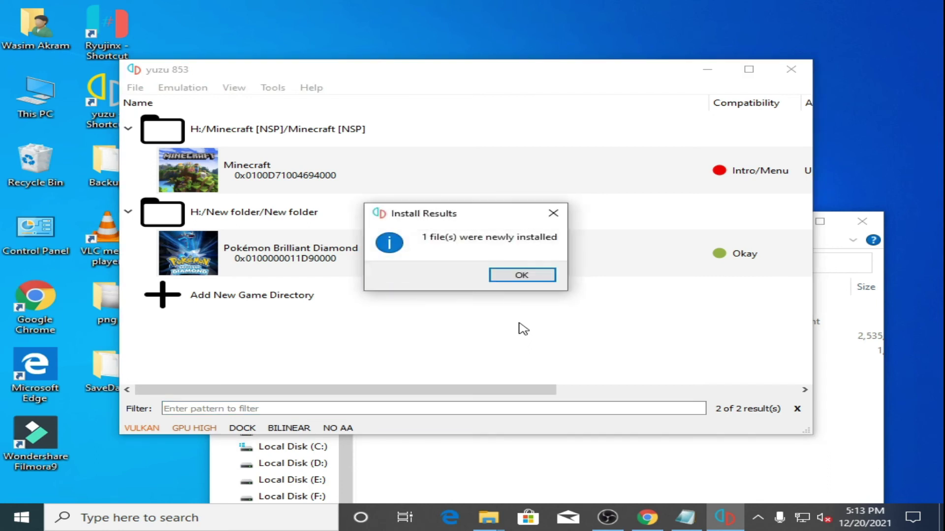
click(523, 275)
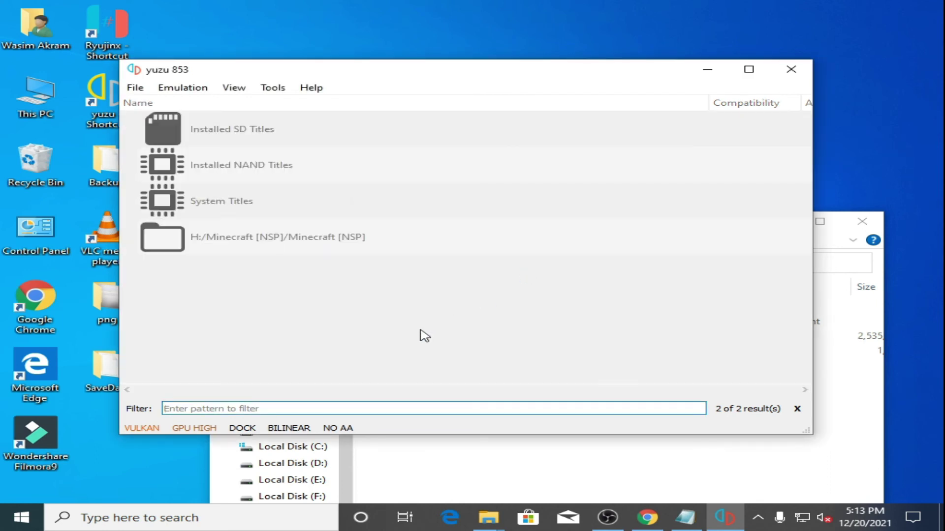
drag(391, 391, 542, 394)
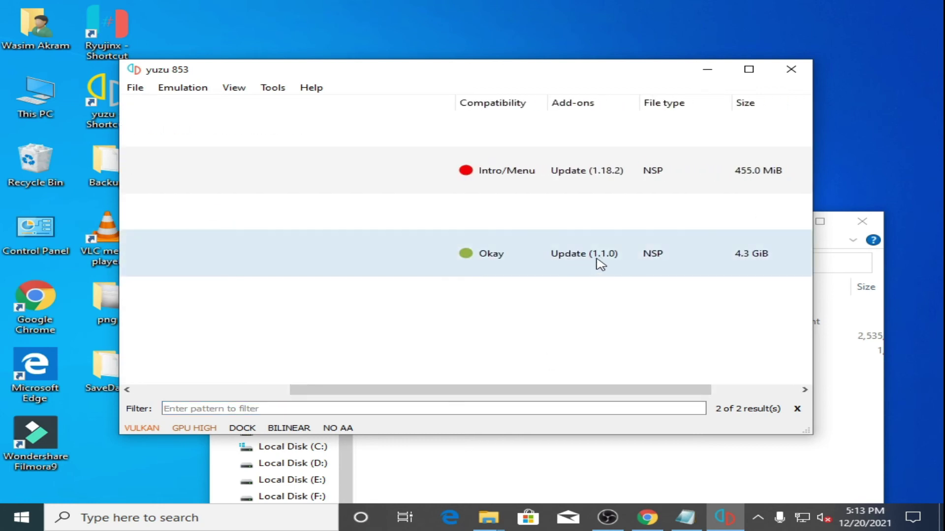
drag(451, 394, 268, 386)
right_click(275, 265)
click(355, 448)
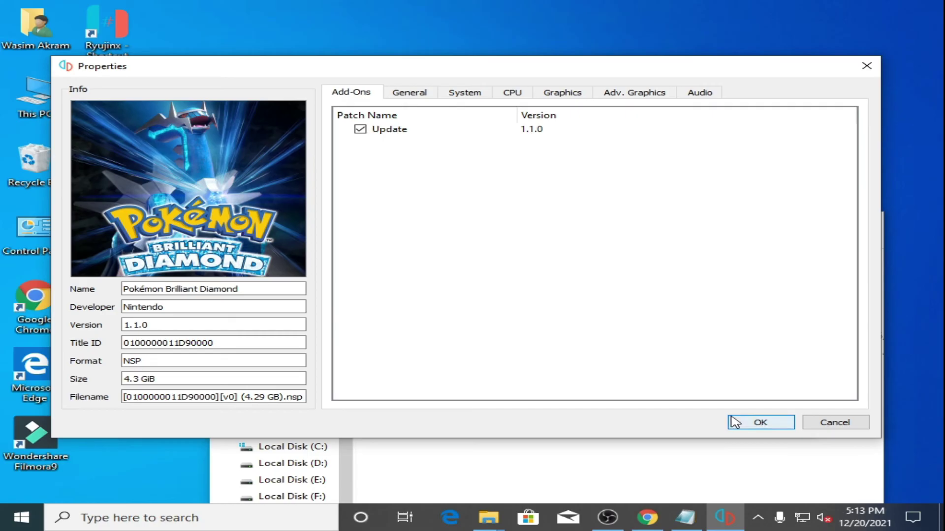
click(754, 422)
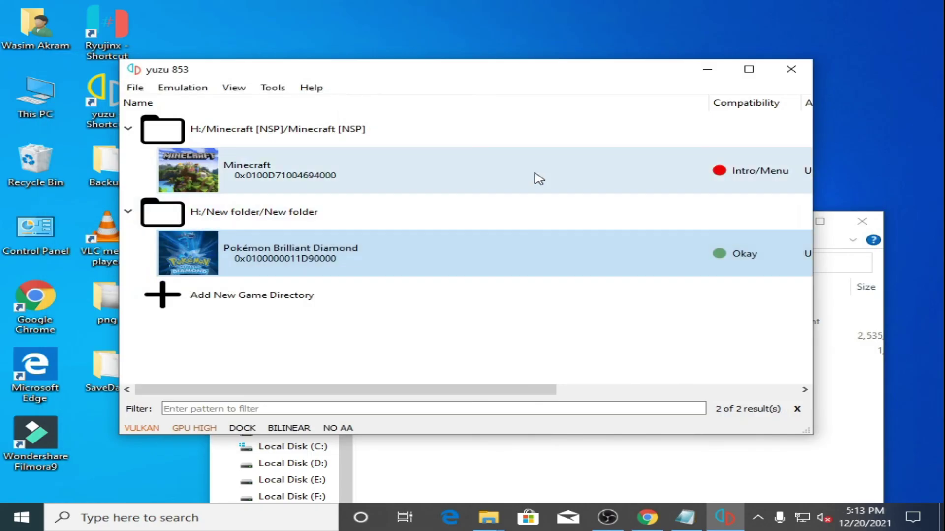
Restart yuzu from its desktop shortcut and launch Pokémon Brilliant Diamond
click(791, 74)
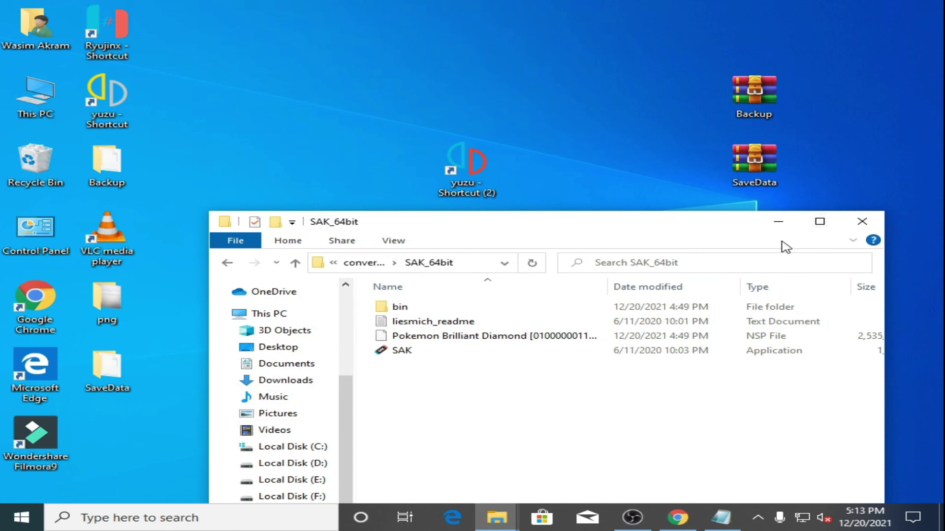
click(466, 173)
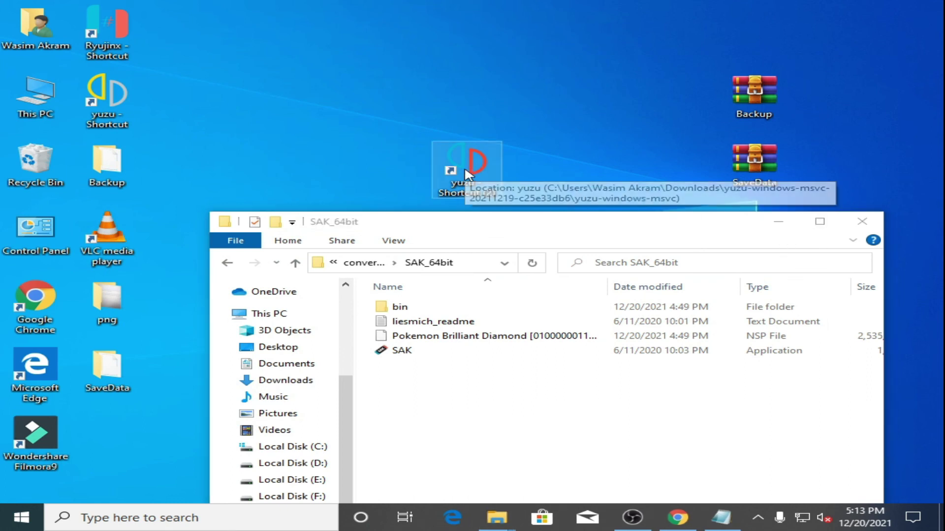
double_click(467, 173)
click(285, 263)
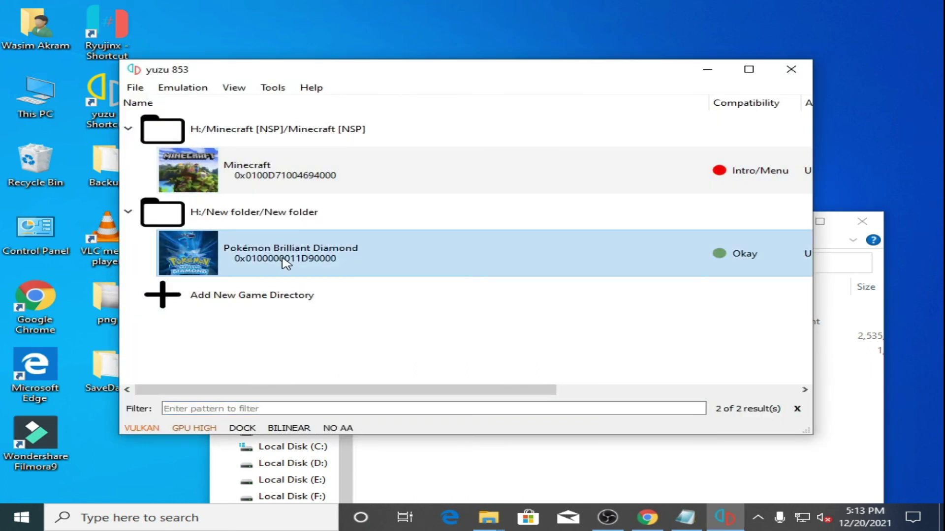
double_click(284, 262)
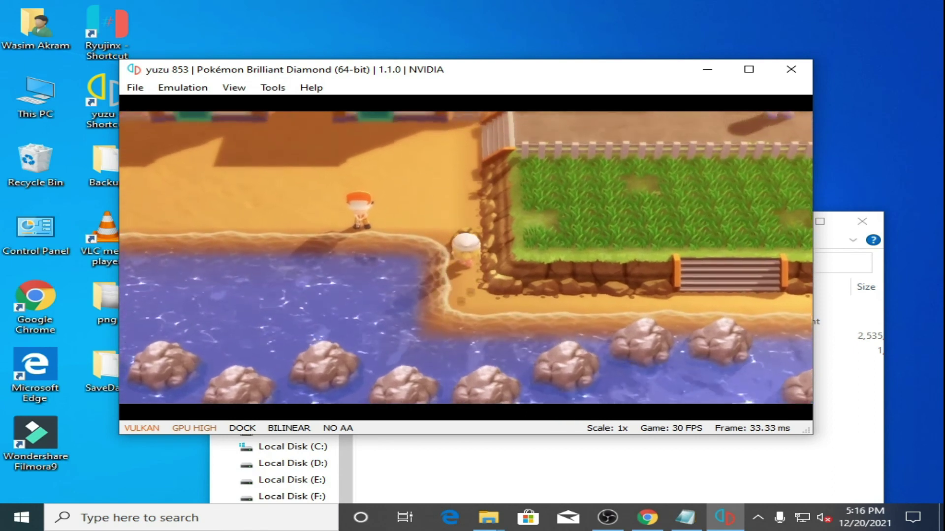
Walk the character south, east, north up the stairs through the tall grass, then west
key(Down)
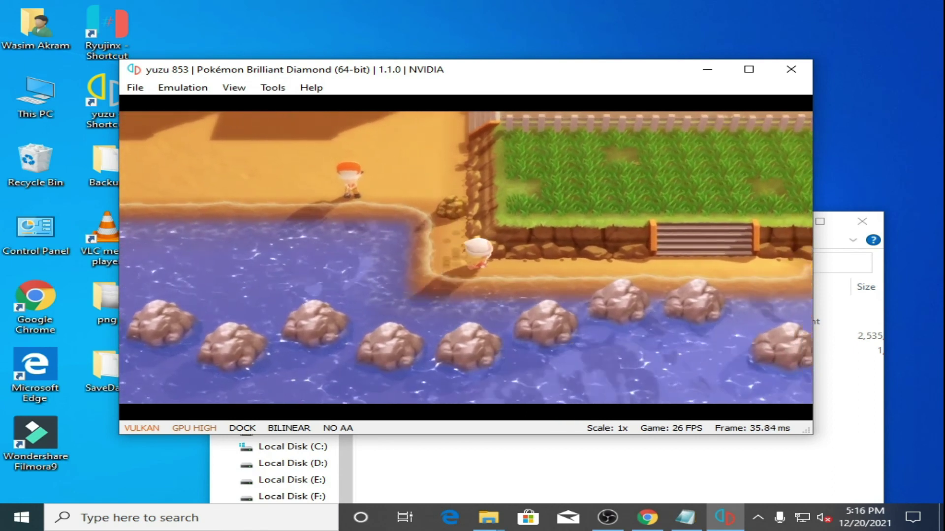
key(Right)
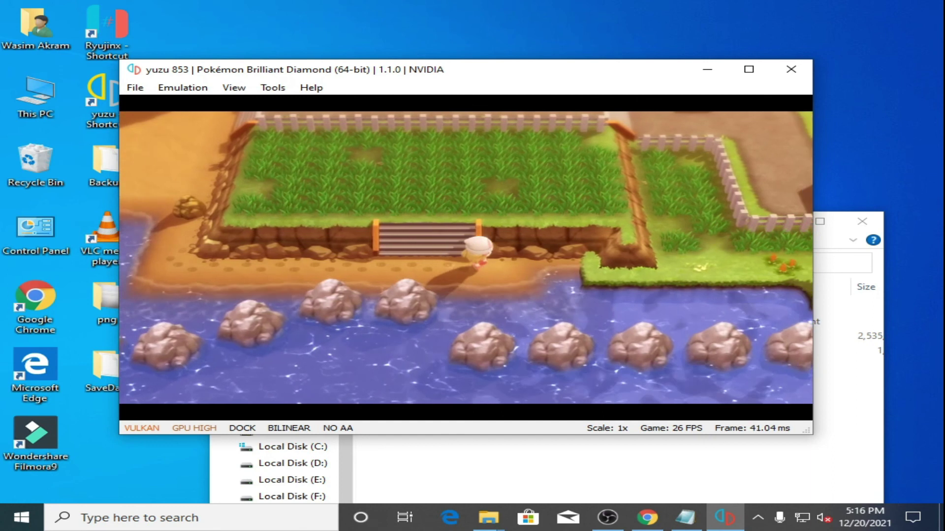
key(Up)
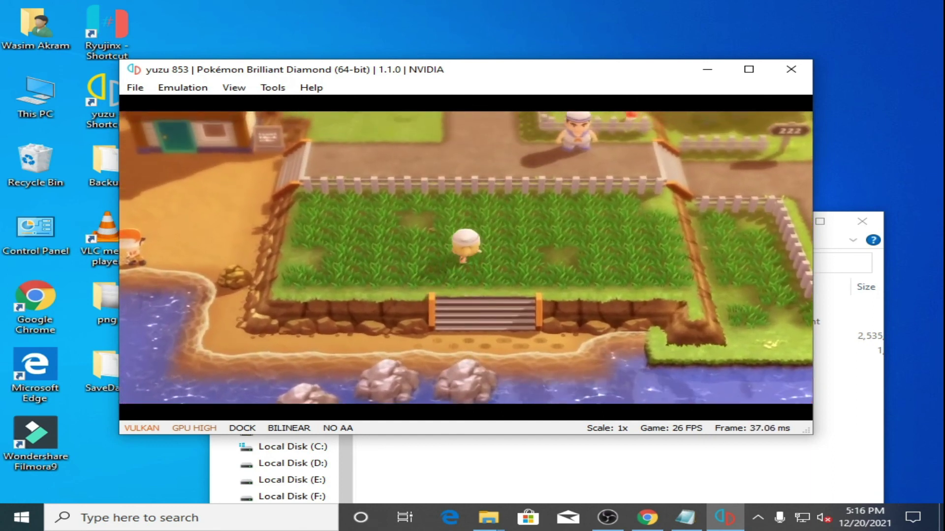
key(Up)
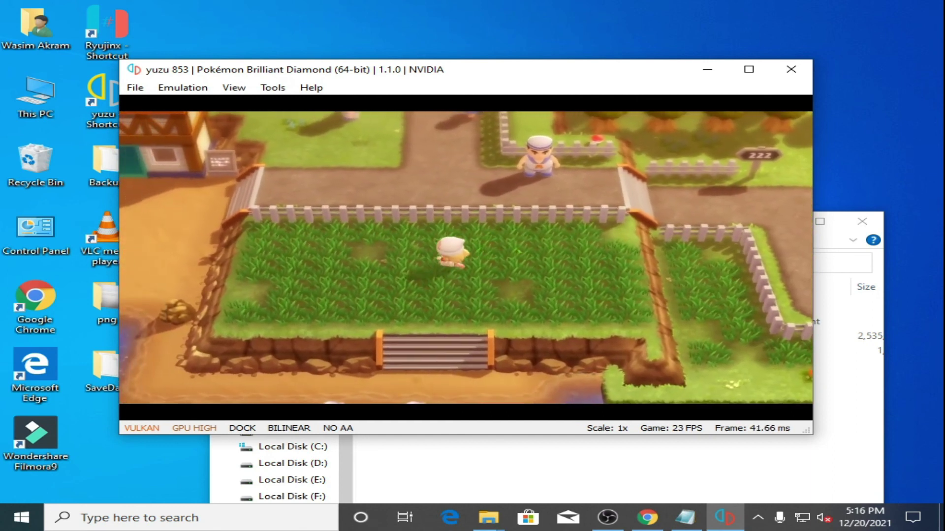
key(Left)
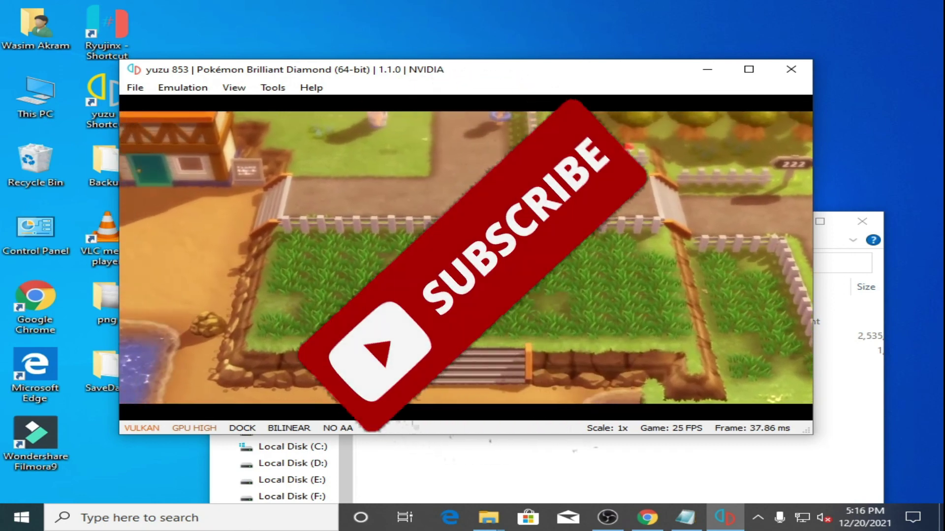